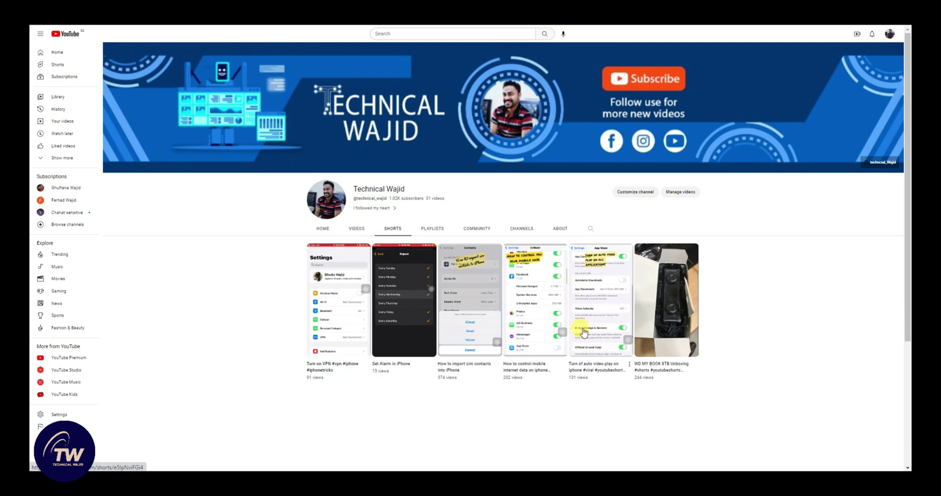
# Step: Open the Technical Wajid channel's Home tab and browse its featured video and Shorts shelf
pyautogui.scroll(4, 582, 330)
pyautogui.click(324, 230)
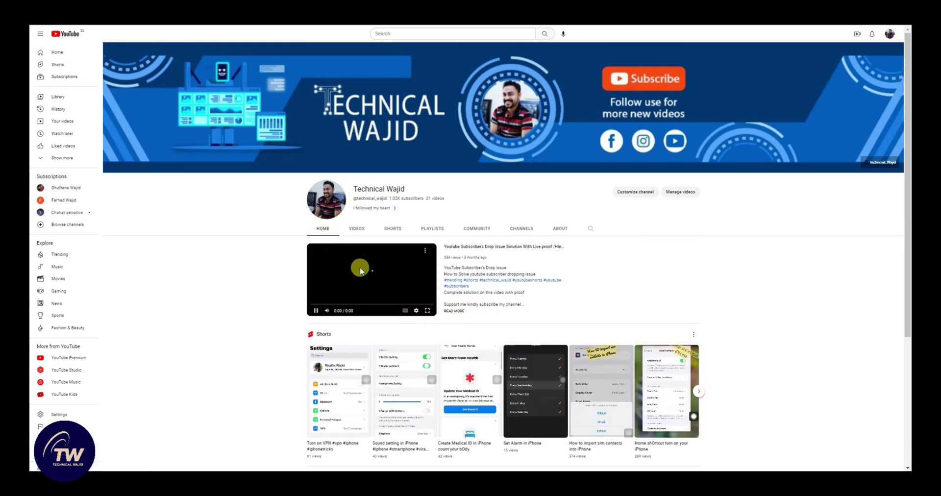
pyautogui.scroll(-3, 393, 294)
pyautogui.scroll(-1, 653, 290)
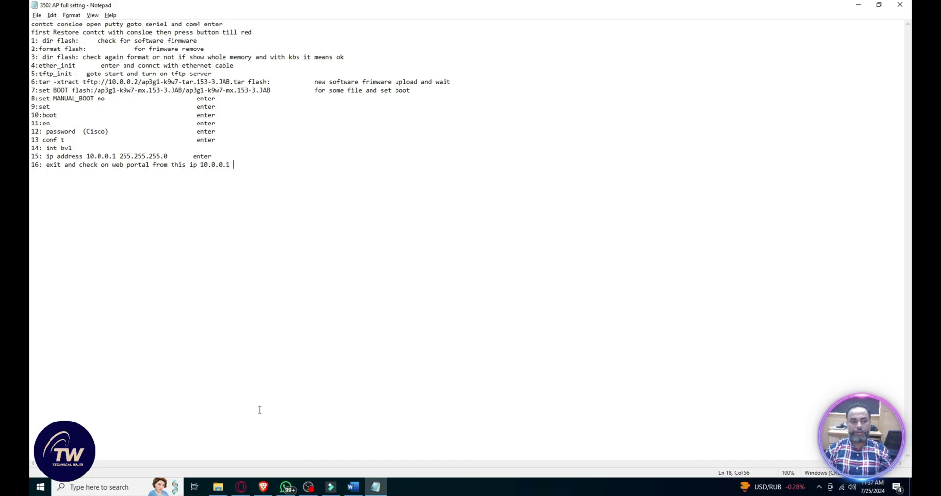
pyautogui.click(103, 490)
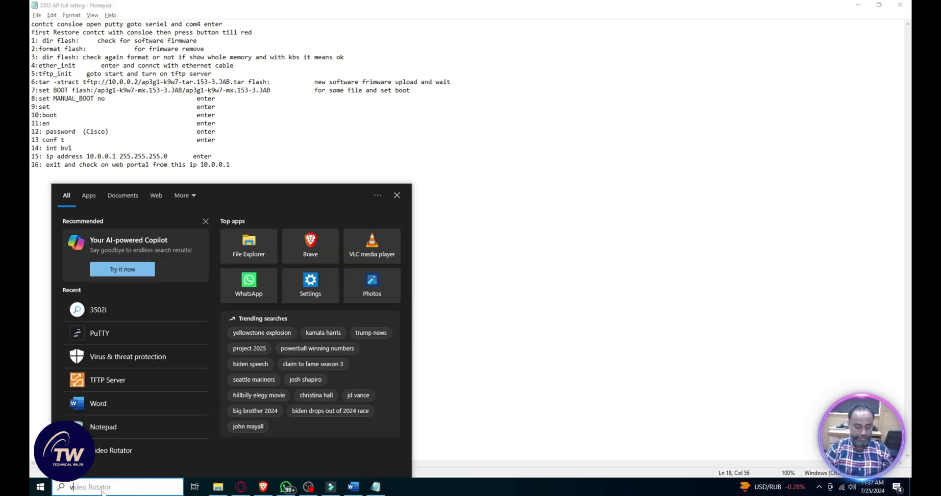
pyautogui.write('virus')
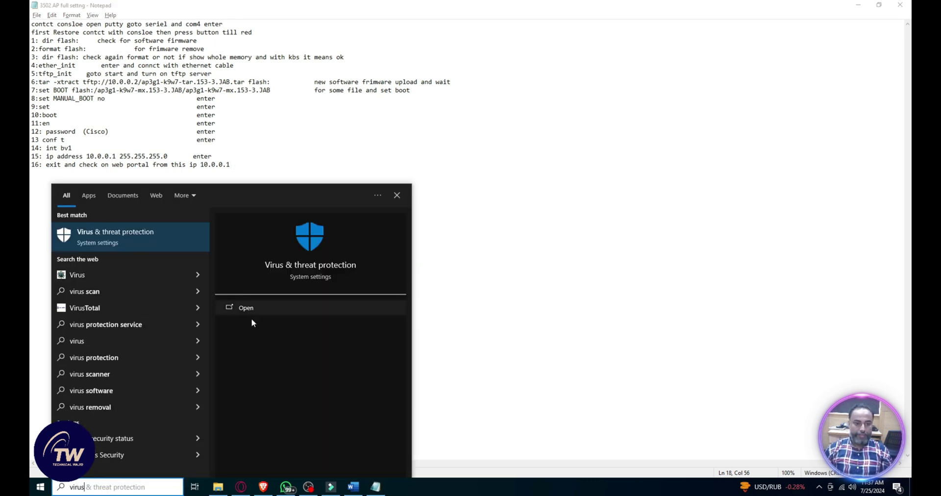
pyautogui.click(254, 308)
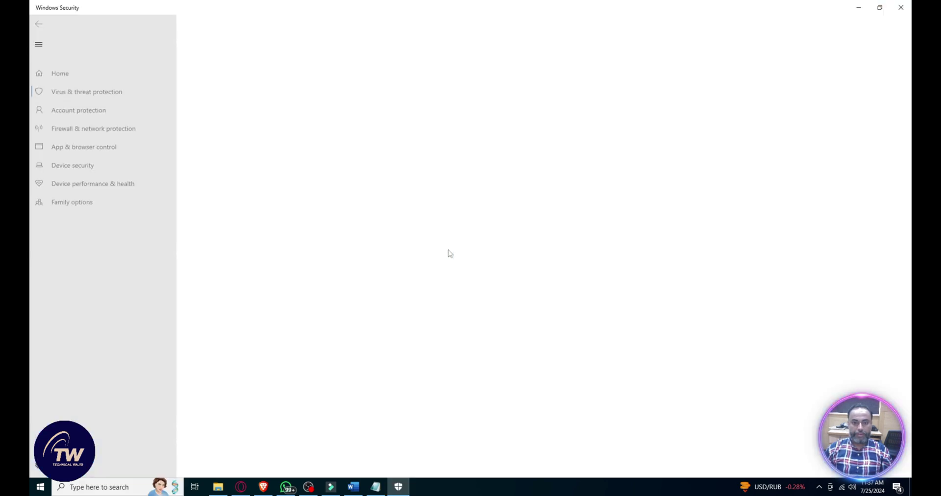
pyautogui.click(225, 300)
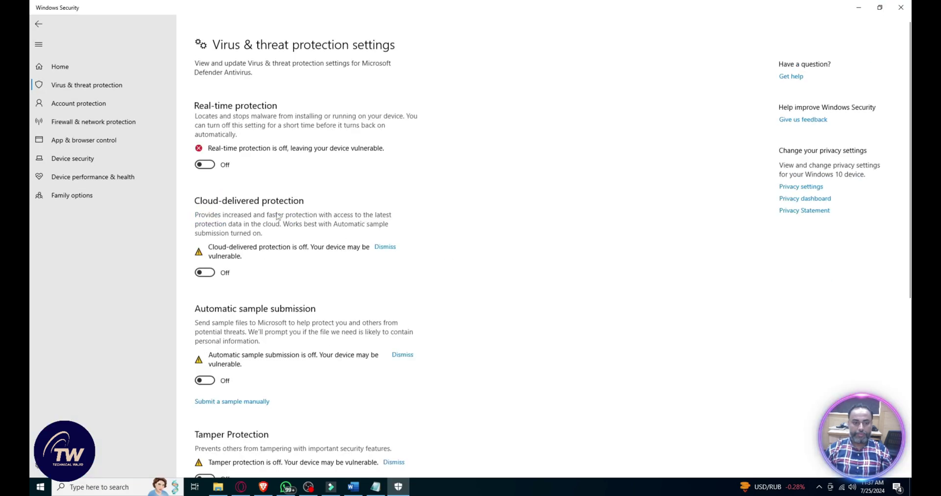
pyautogui.scroll(-1, 278, 216)
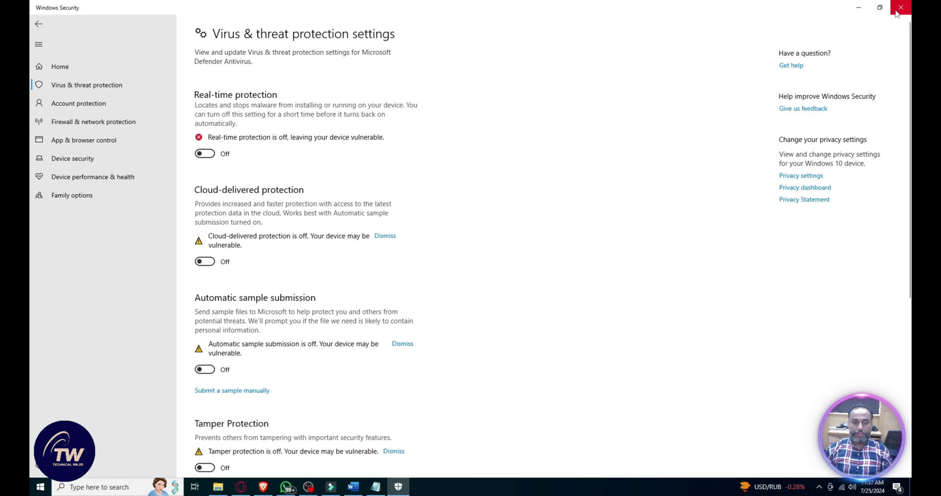
pyautogui.click(87, 85)
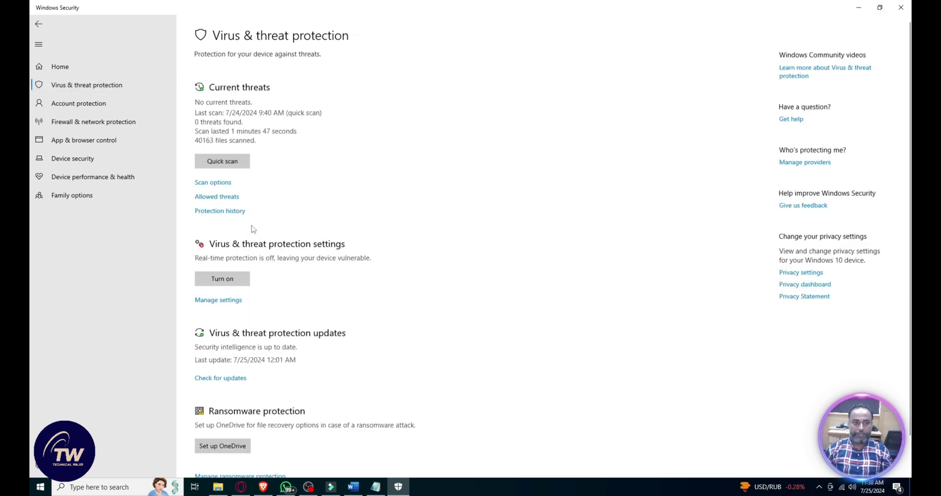
pyautogui.click(218, 299)
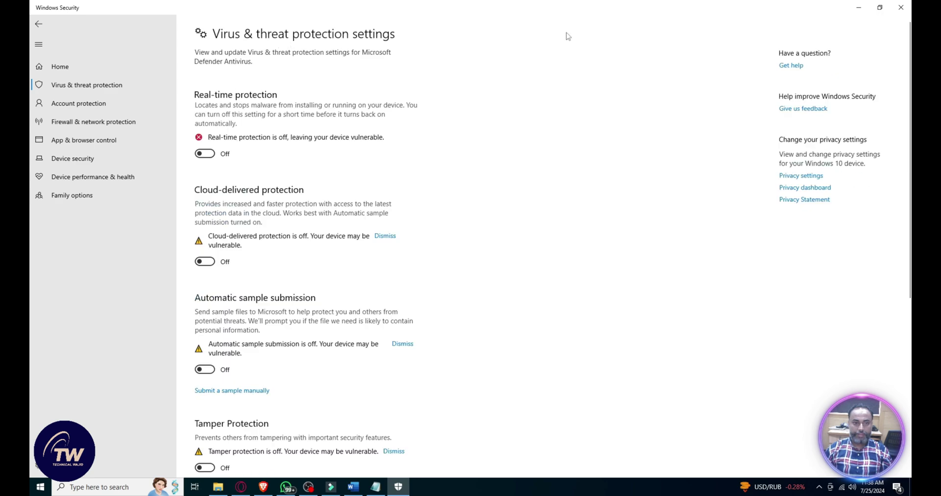
pyautogui.click(901, 7)
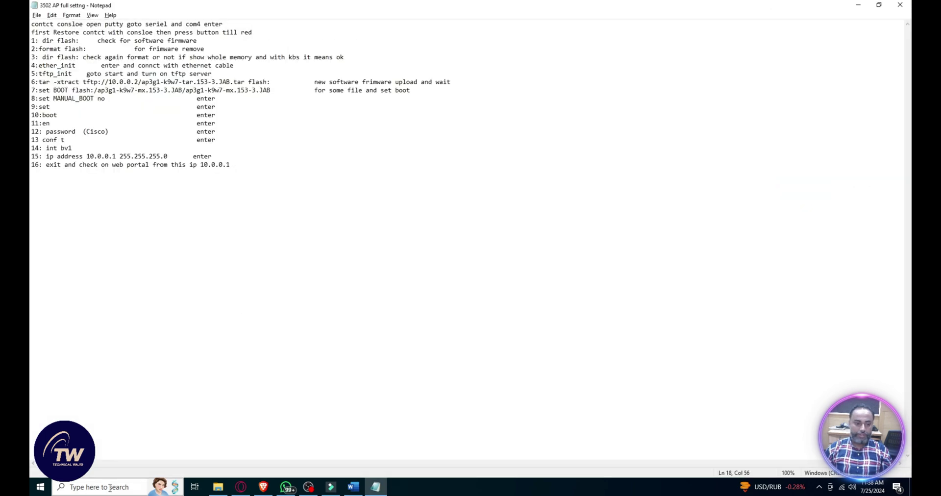
# Step: Launch SolarWinds TFTP Server from a 'tft' search and minimise it with the service started
pyautogui.click(110, 486)
pyautogui.write('tft')
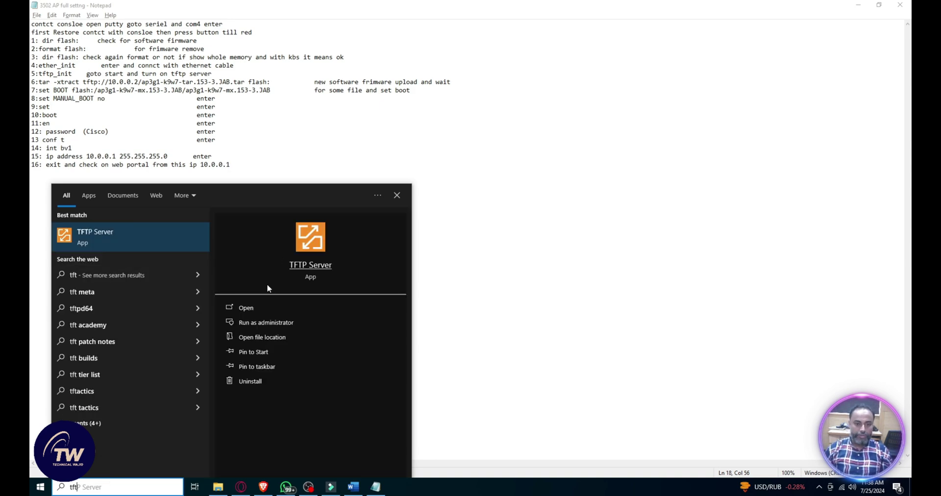
pyautogui.click(246, 308)
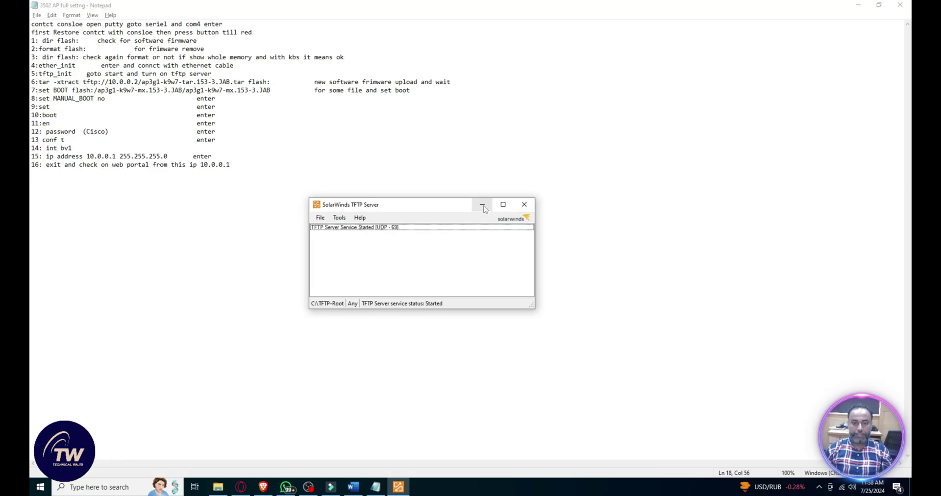
pyautogui.click(482, 204)
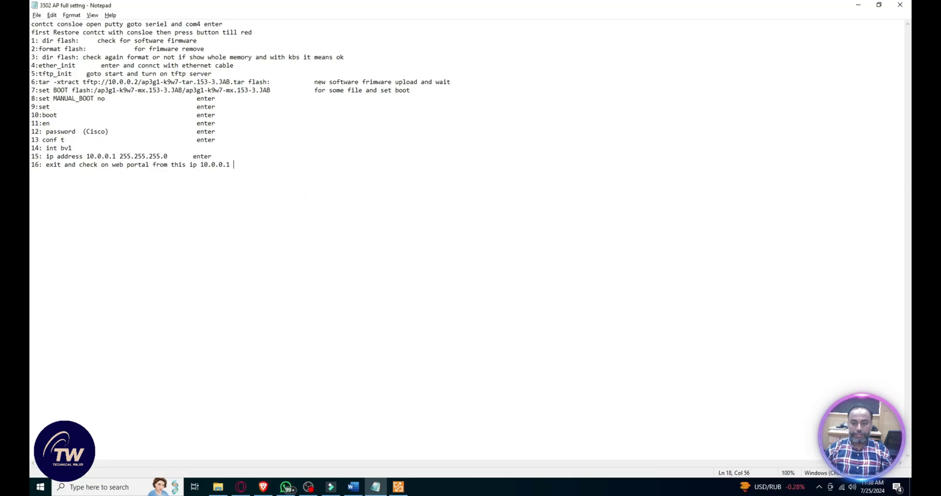
# Step: Open the Ethernet adapter's properties from Network settings > Change adapter options
pyautogui.rightClick(849, 489)
pyautogui.click(824, 472)
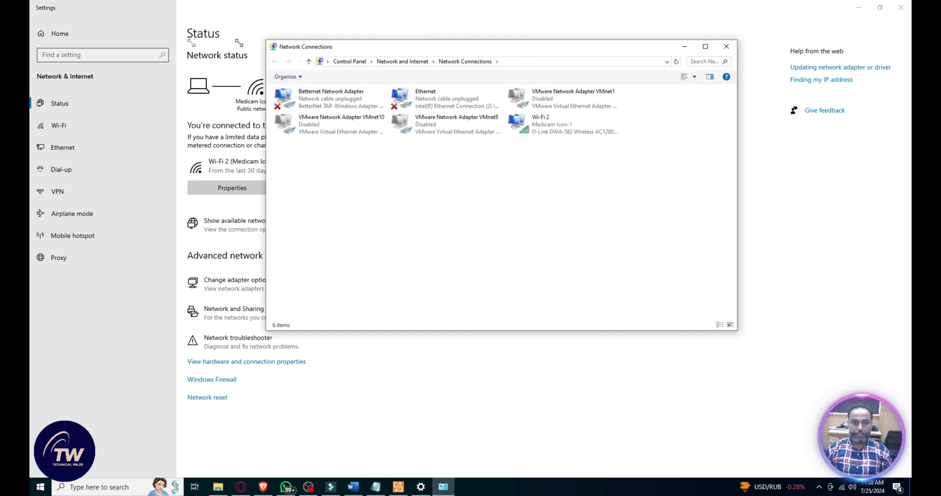
pyautogui.click(371, 102)
pyautogui.rightClick(369, 100)
pyautogui.click(397, 186)
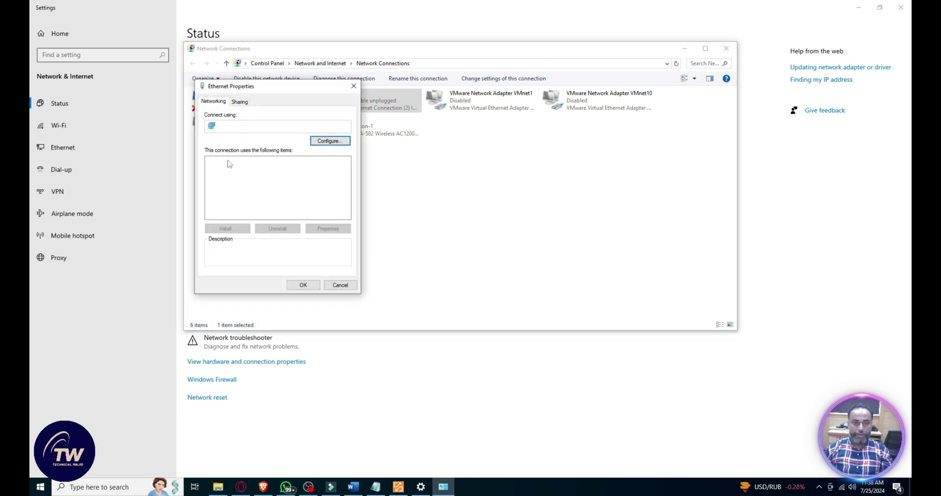
# Step: Set IPv4 to static 10.0.0.2 with mask 255.255.255.0, apply, and close the network windows
pyautogui.doubleClick(314, 200)
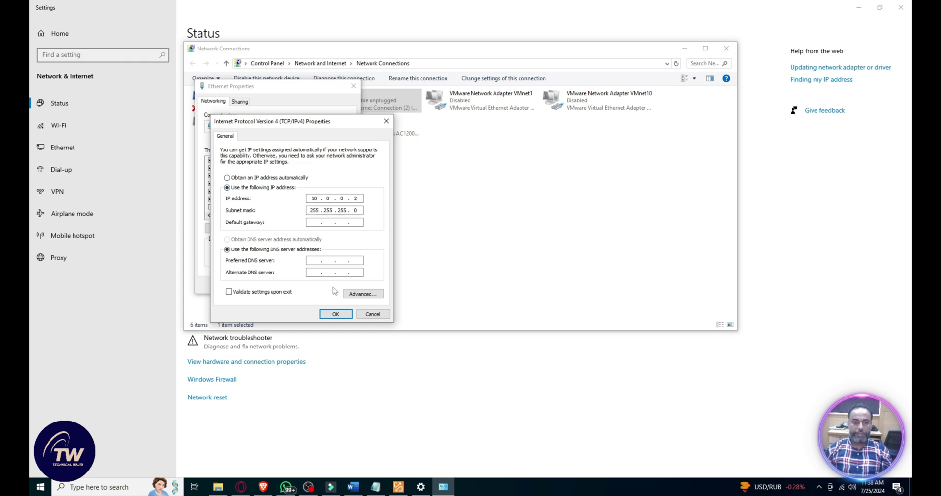
pyautogui.click(336, 315)
pyautogui.click(304, 286)
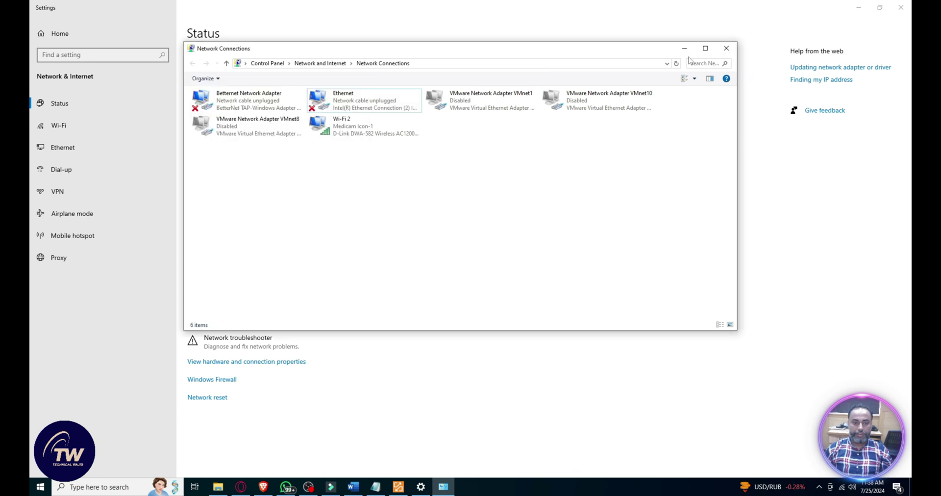
pyautogui.click(726, 49)
pyautogui.click(901, 7)
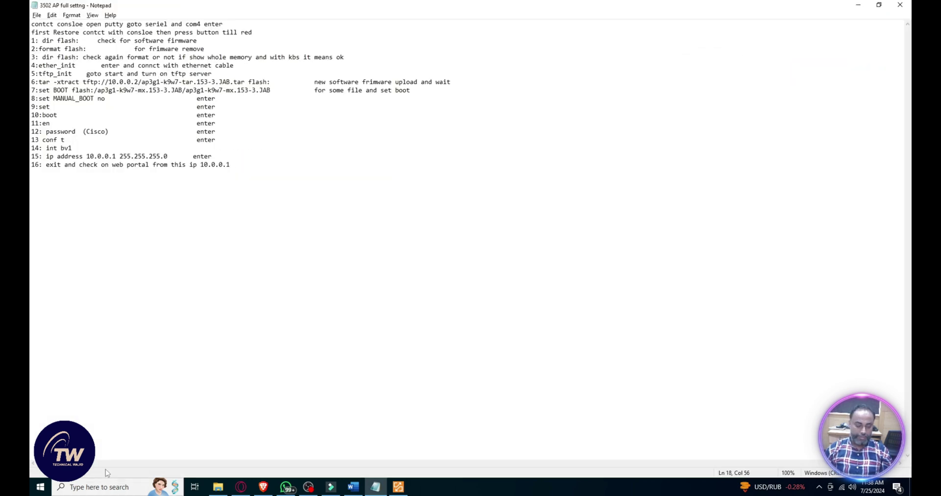
# Step: Launch PuTTY from a 'pu' search and set a Serial connection on COM3 at speed 9600
pyautogui.write('op')
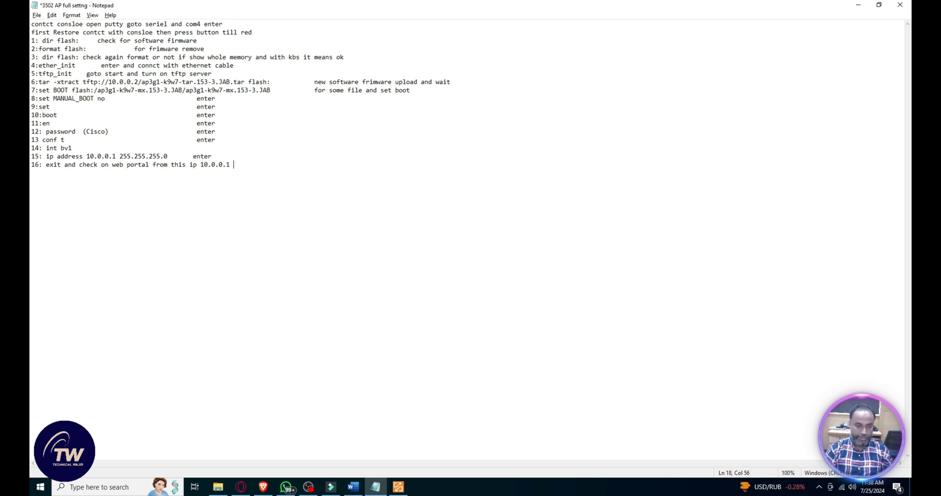
pyautogui.click(109, 487)
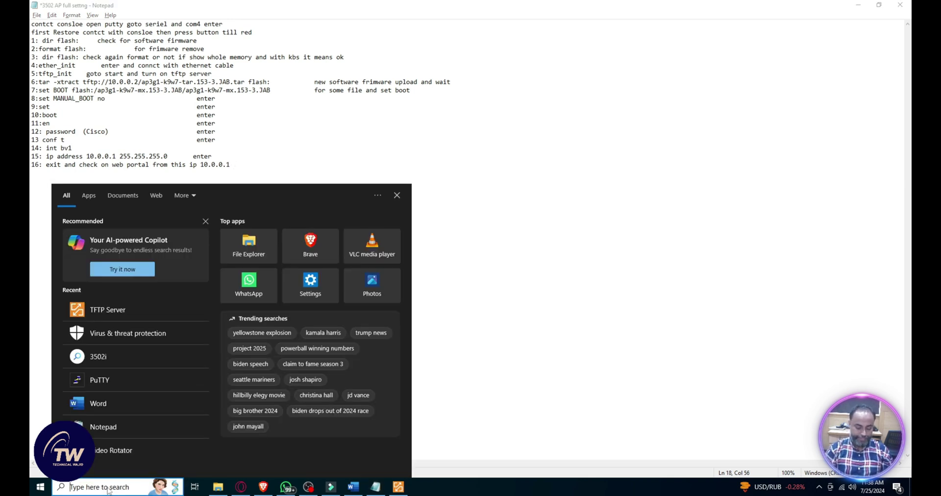
pyautogui.write('put')
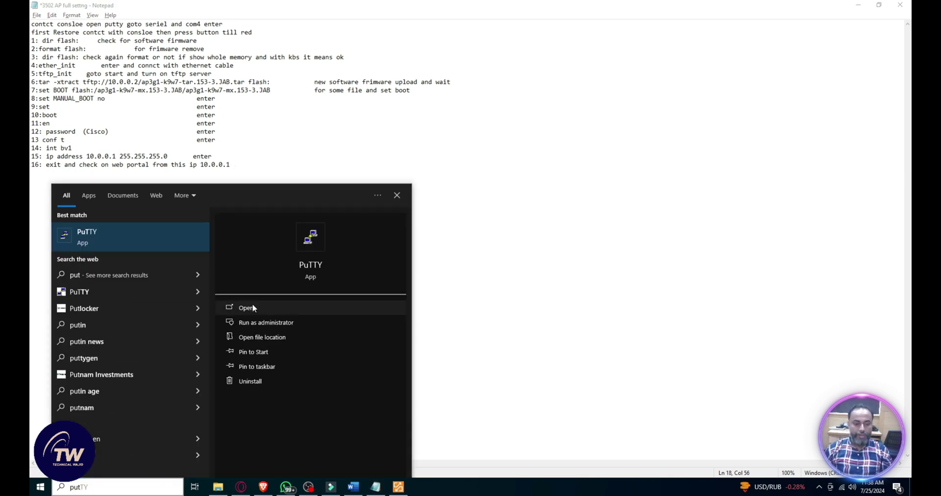
pyautogui.click(252, 308)
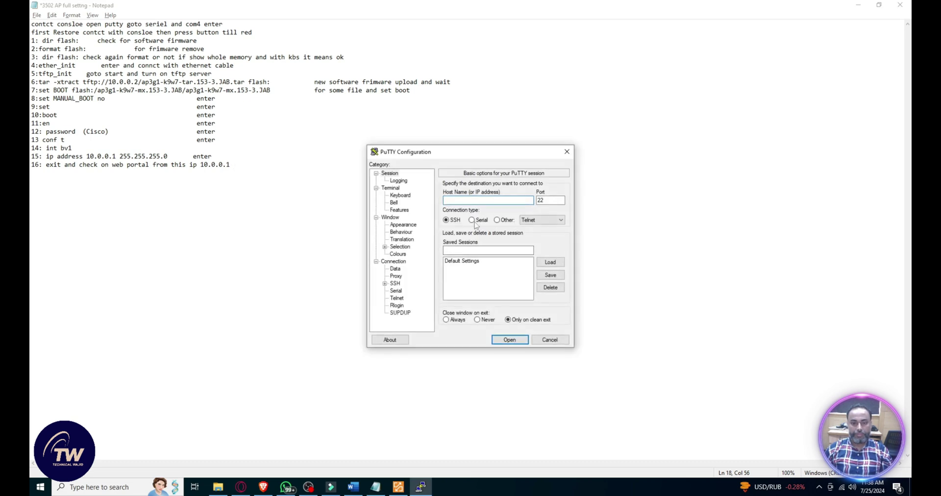
pyautogui.click(472, 220)
pyautogui.click(473, 201)
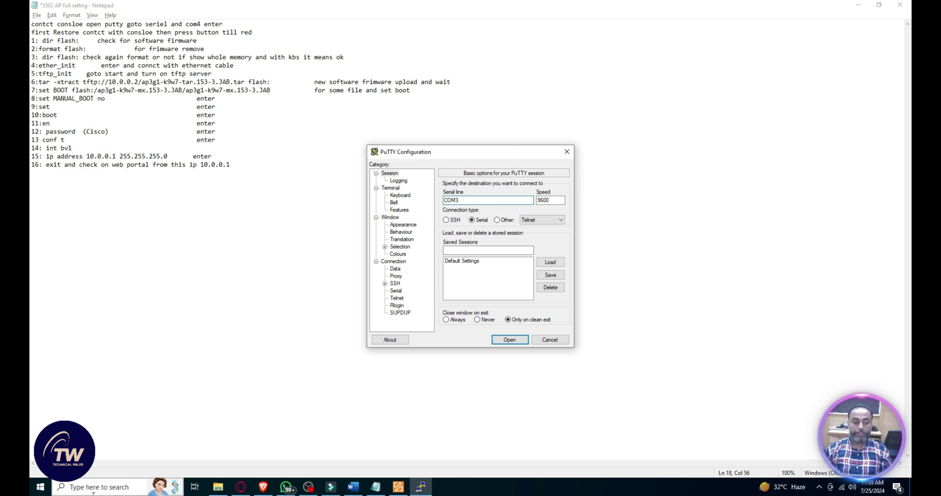
pyautogui.click(221, 490)
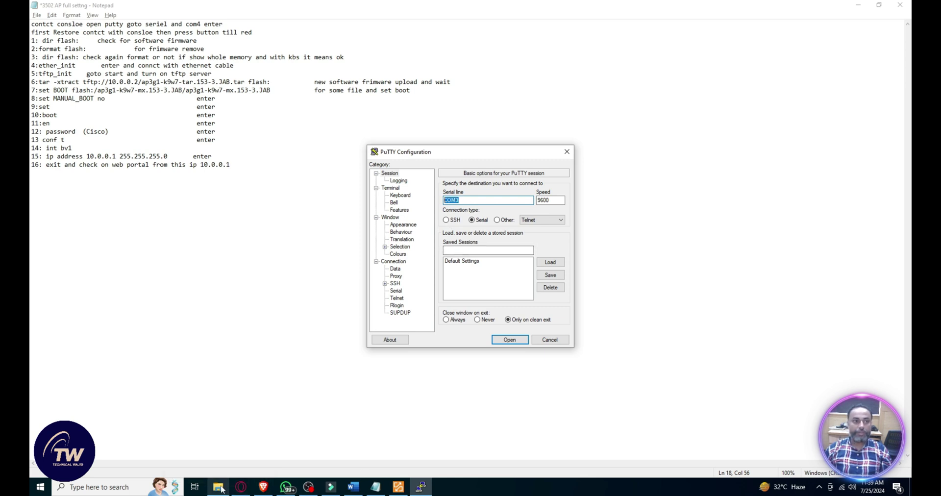
# Step: Bring the '3502' search results forward and open This PC's system properties
pyautogui.moveTo(222, 489)
pyautogui.click(221, 420)
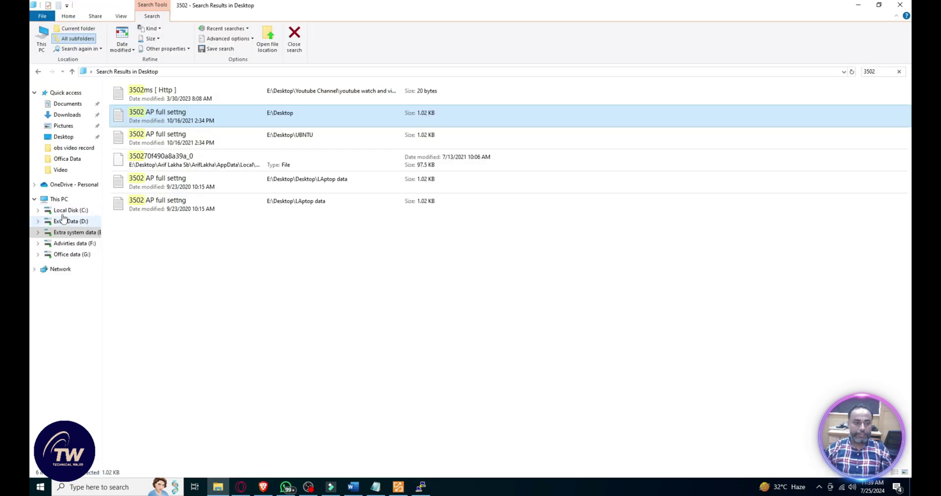
pyautogui.rightClick(58, 199)
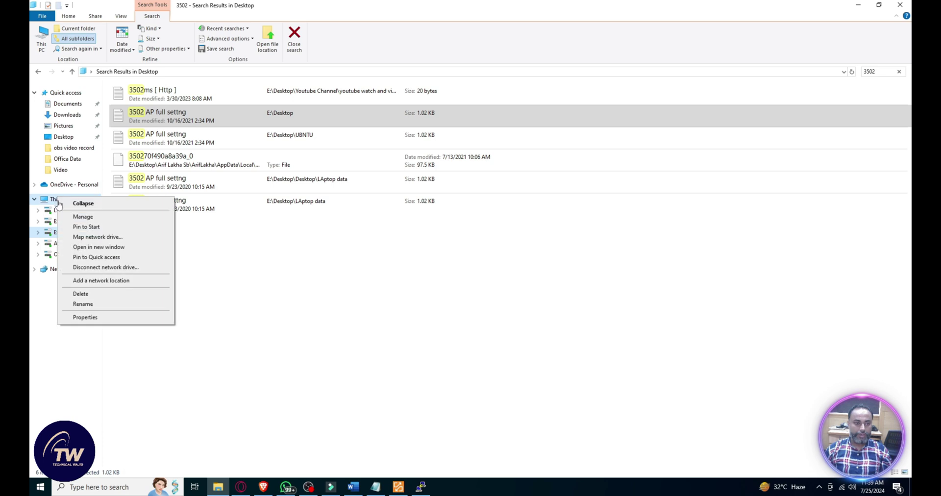
pyautogui.press('Escape')
pyautogui.rightClick(57, 200)
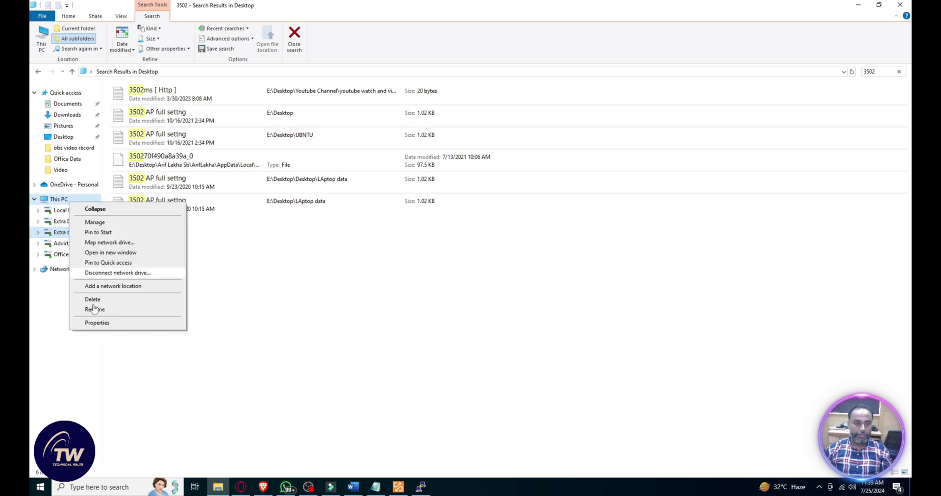
pyautogui.click(86, 317)
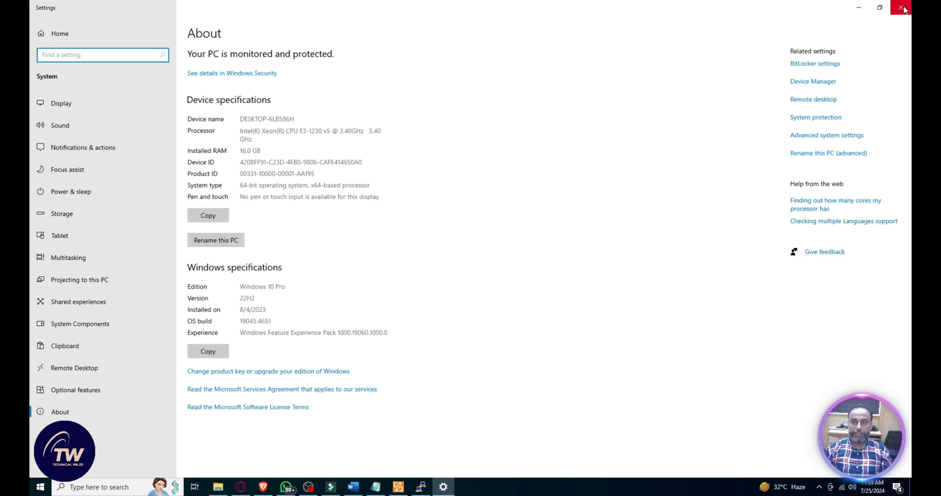
# Step: In Device Manager, expand Ports (COM & LPT) to find USB Serial Port (COM4), then close everything
pyautogui.click(812, 83)
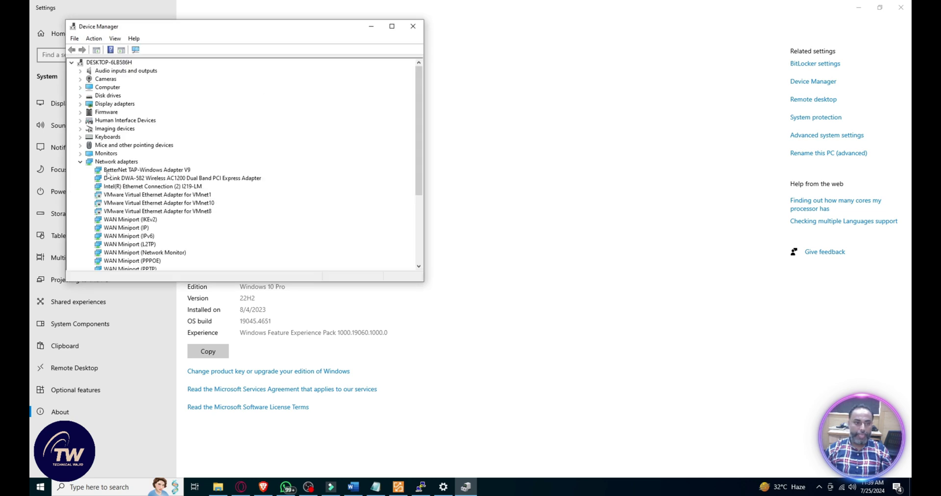
pyautogui.click(81, 163)
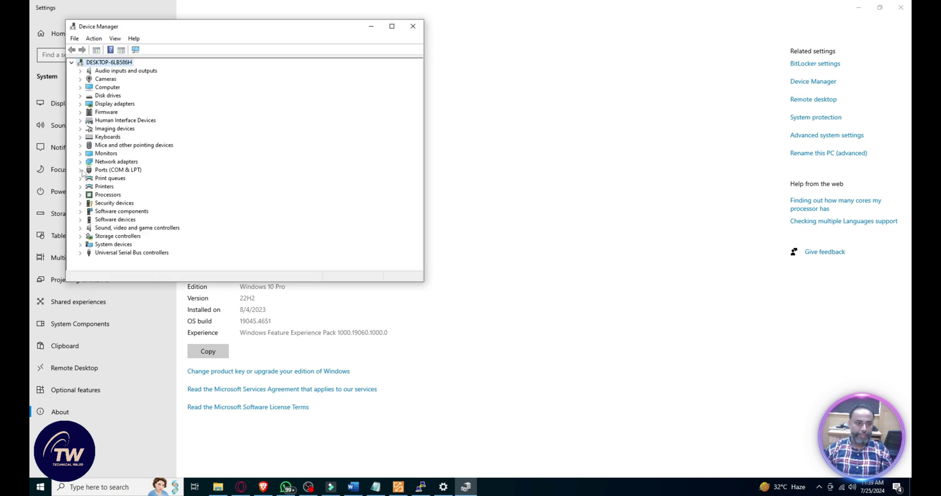
pyautogui.click(81, 169)
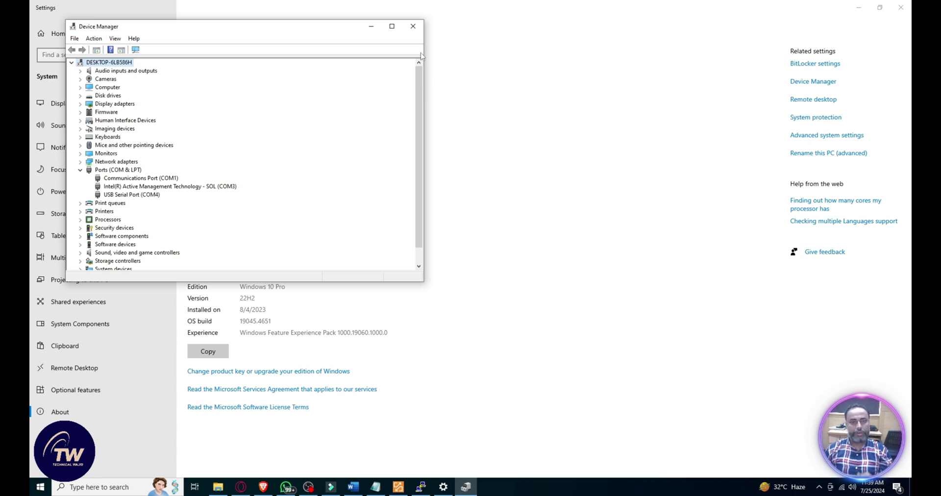
pyautogui.click(412, 26)
pyautogui.click(901, 7)
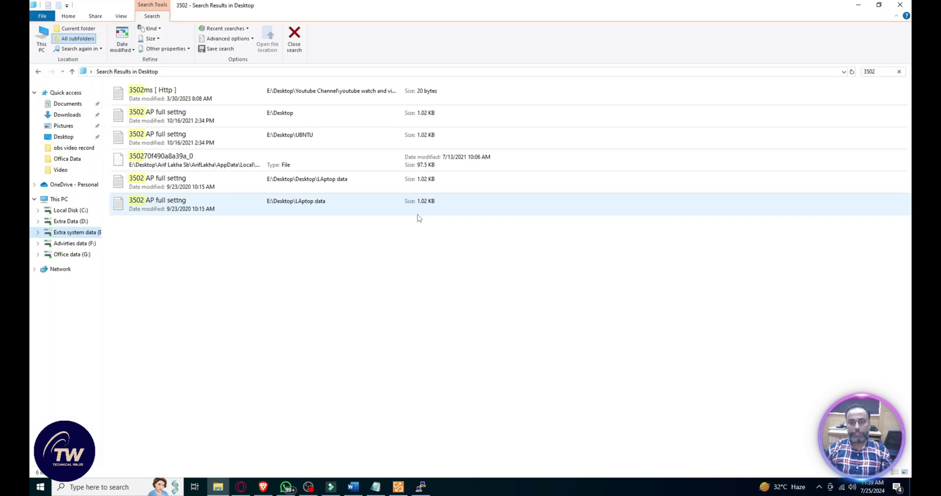
# Step: Launch PuTTY and open a Serial console session on COM4 at 9600 baud
pyautogui.press('super+s')
pyautogui.write('pu')
pyautogui.click(266, 308)
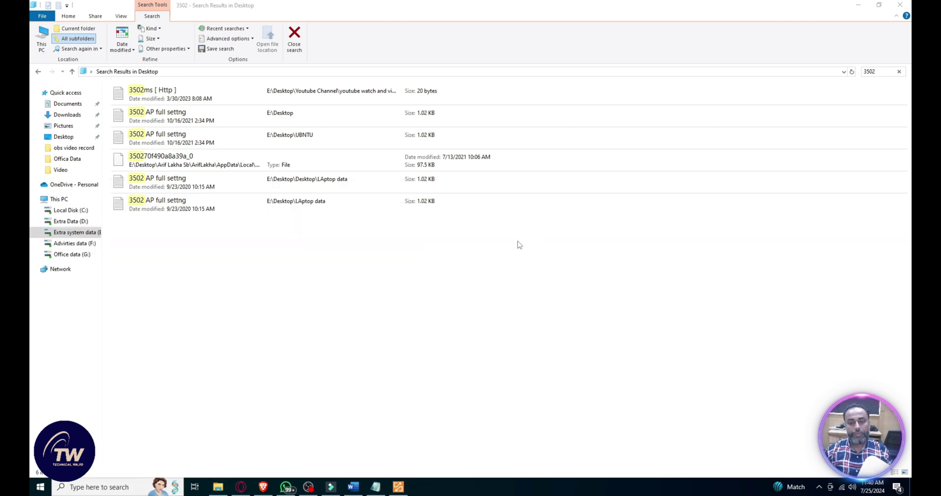
pyautogui.click(472, 220)
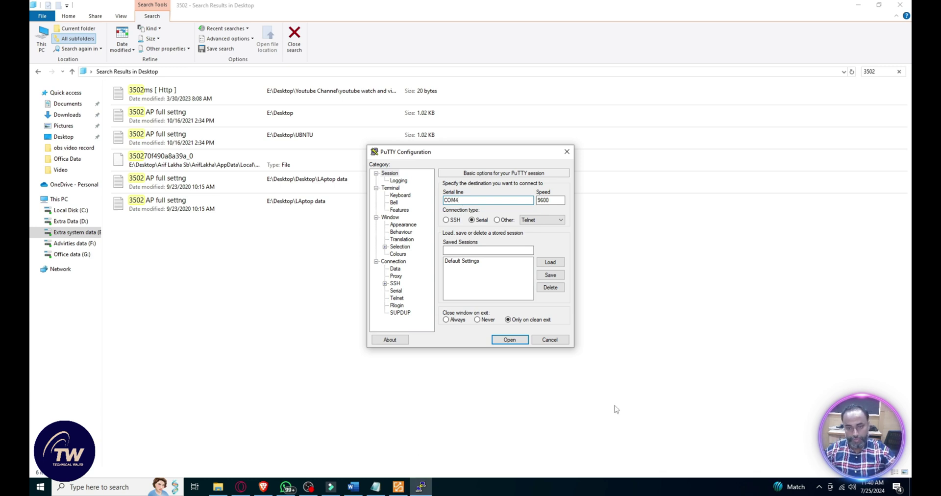
pyautogui.click(510, 340)
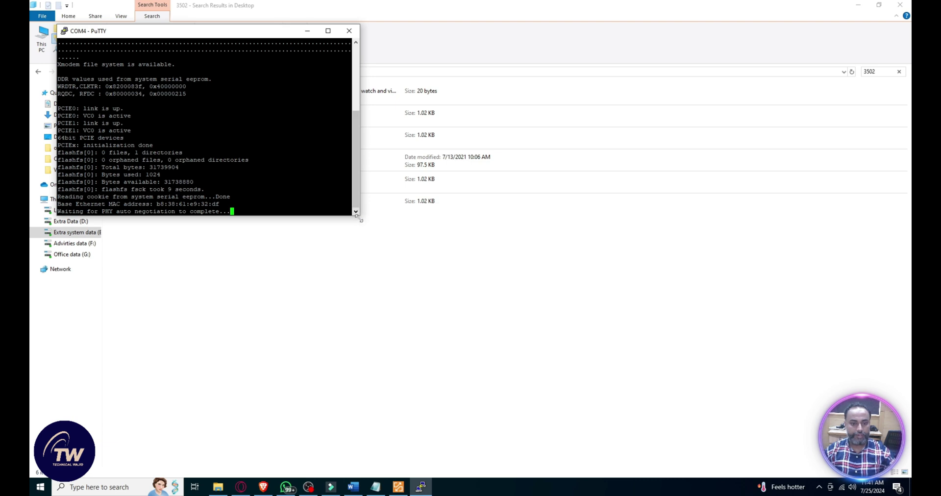
# Step: Enlarge the PuTTY window and restore the '3502 AP full setting' notes beside it
pyautogui.moveTo(360, 216); pyautogui.dragTo(605, 399)
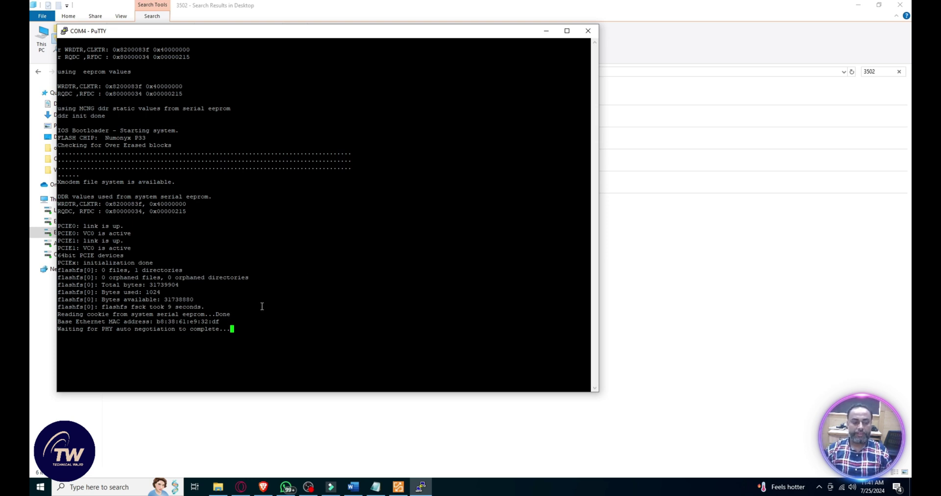
pyautogui.click(376, 486)
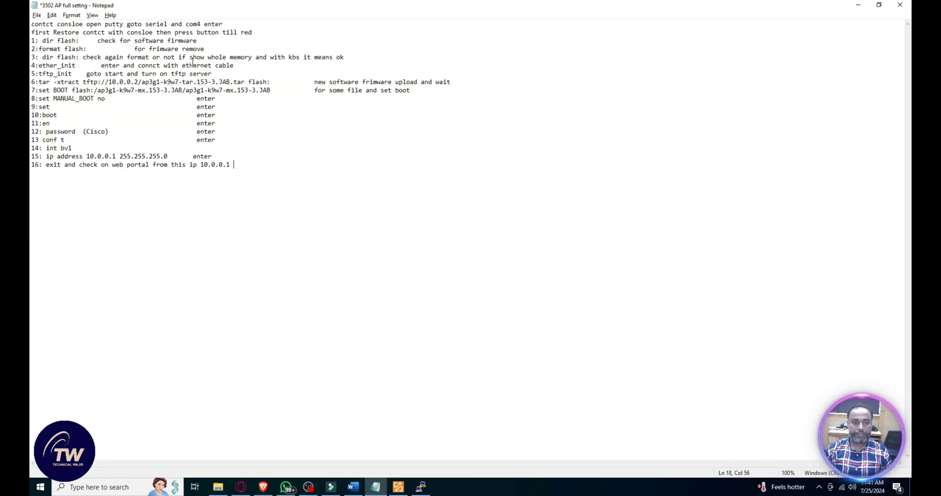
pyautogui.doubleClick(240, 15)
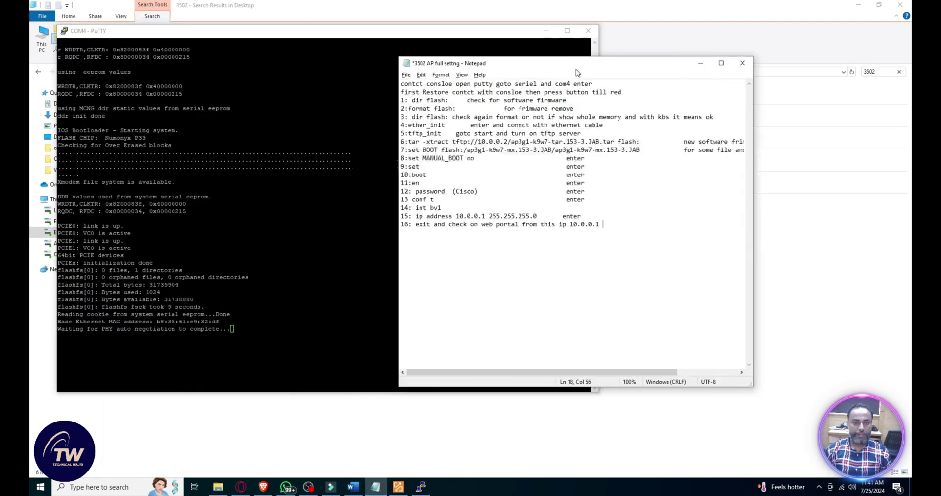
pyautogui.moveTo(541, 73); pyautogui.dragTo(687, 240)
pyautogui.click(738, 225)
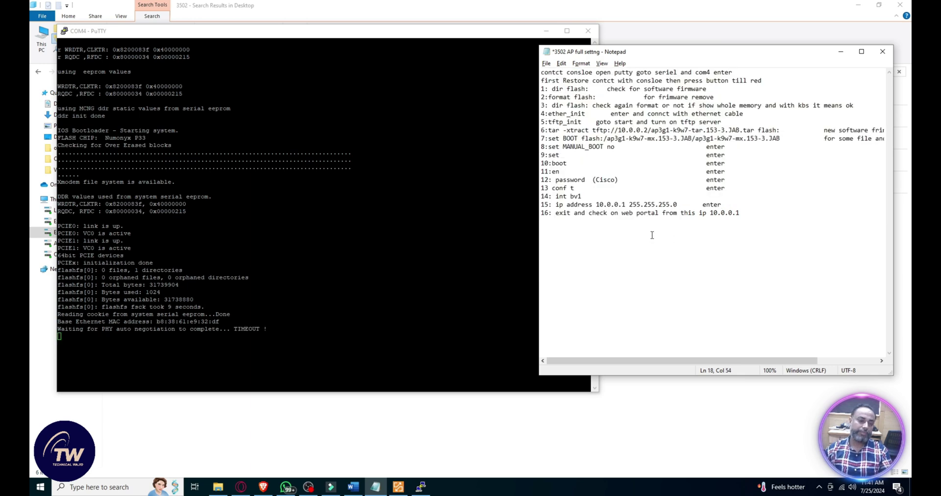
pyautogui.click(665, 163)
# Step: Copy 'dir flash:' from the notes and run it at the ap: prompt to list flash
pyautogui.click(587, 90)
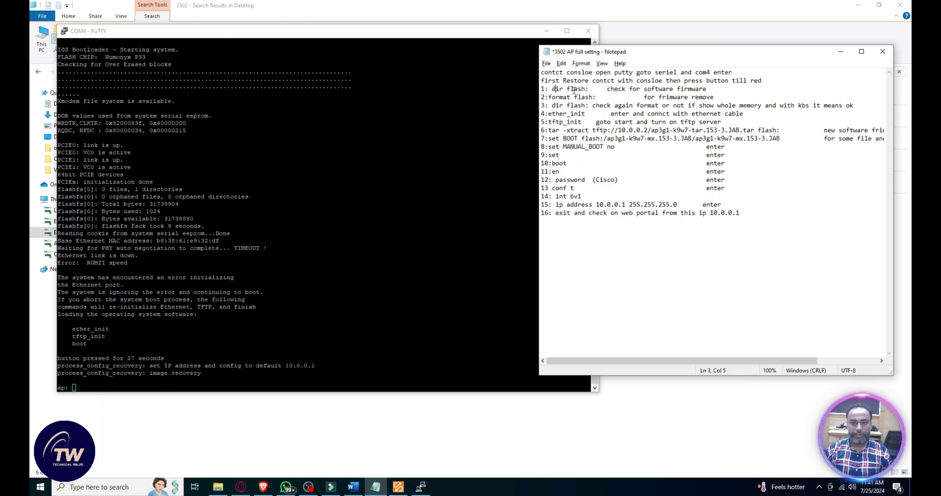
pyautogui.moveTo(588, 90); pyautogui.dragTo(553, 89)
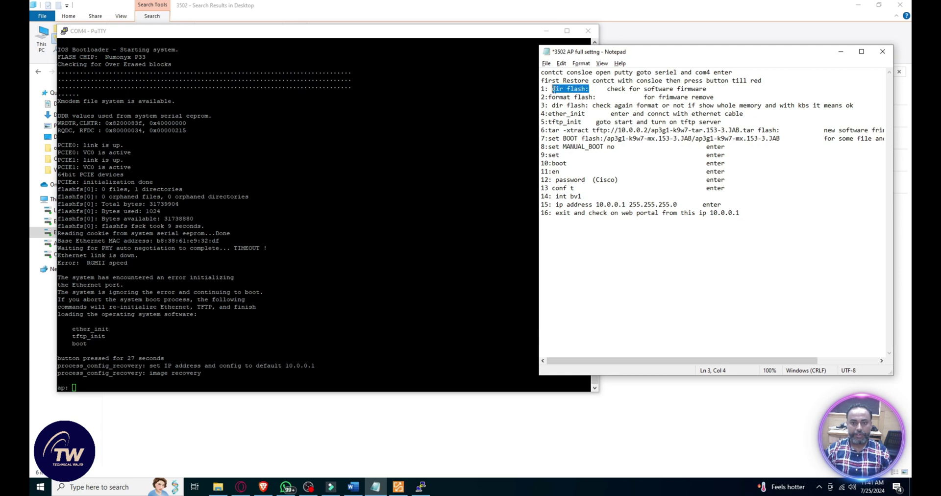
pyautogui.hotkey('ctrl', 'c')
pyautogui.click(379, 323)
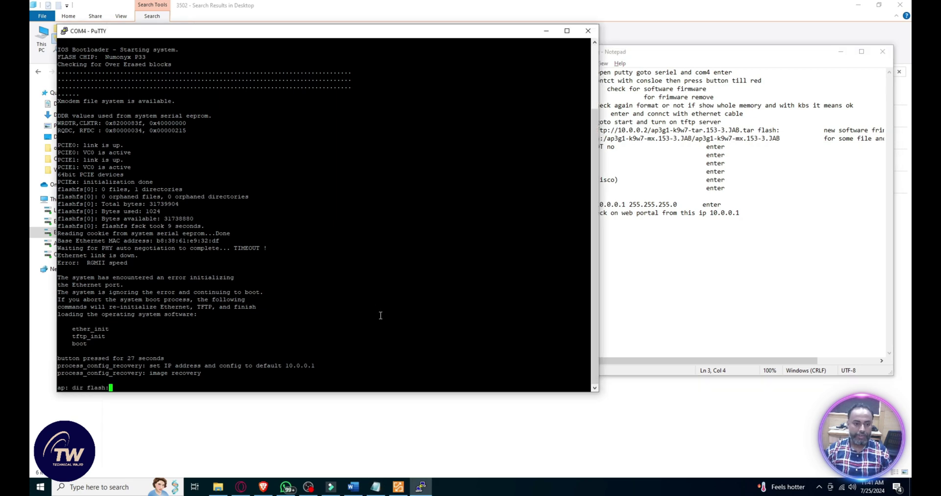
pyautogui.rightClick(381, 316)
pyautogui.press('Return')
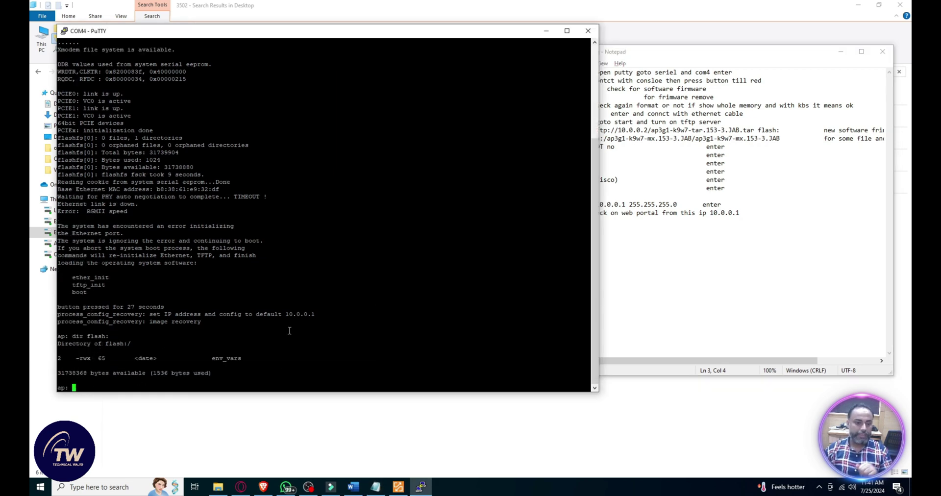
# Step: Paste and run 'format flash:' from the notes, confirming the erase with y
pyautogui.click(680, 195)
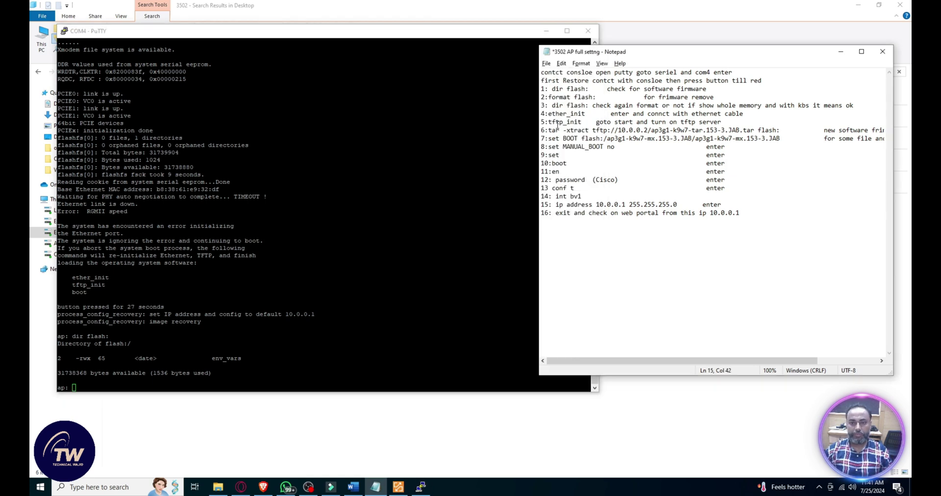
pyautogui.moveTo(548, 97); pyautogui.dragTo(565, 97)
pyautogui.moveTo(630, 99); pyautogui.dragTo(596, 97)
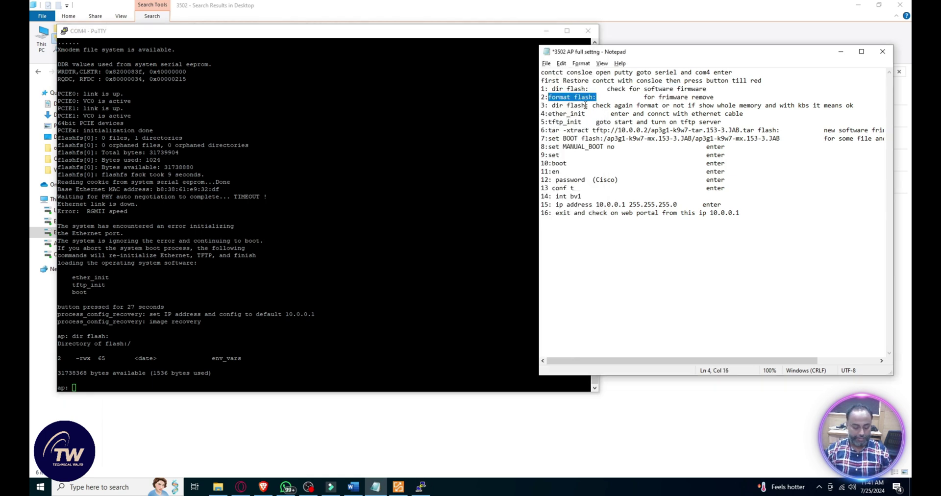
pyautogui.click(443, 159)
pyautogui.rightClick(452, 248)
pyautogui.press('Return')
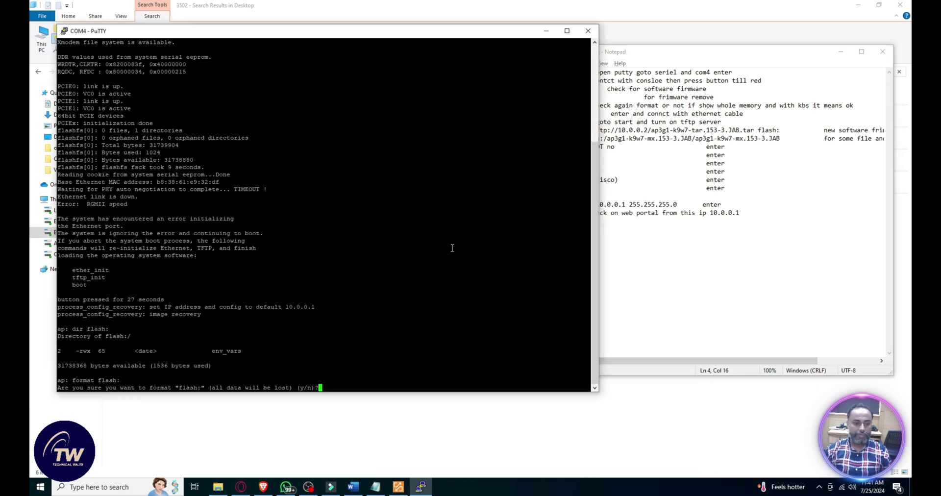
pyautogui.write('y')
pyautogui.press('Return')
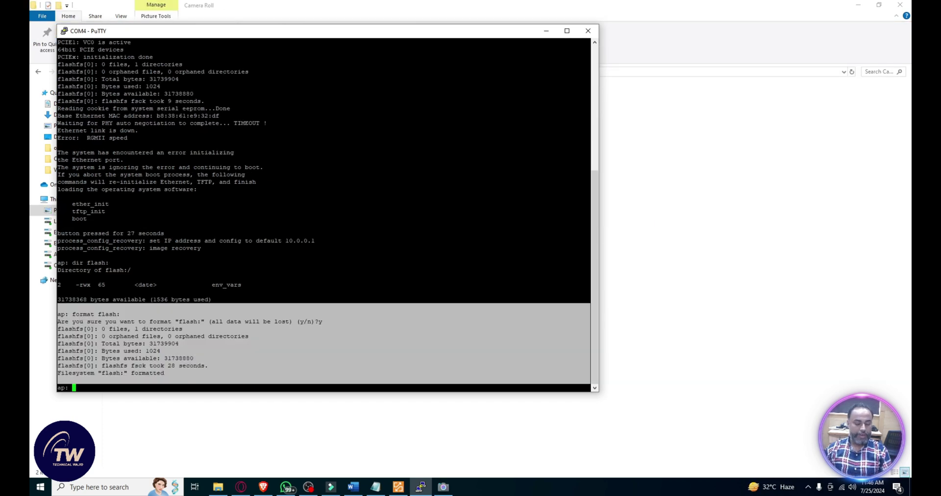
# Step: Close the stray Camera Roll folder and select 'dir flash:' in the notes again
pyautogui.click(282, 381)
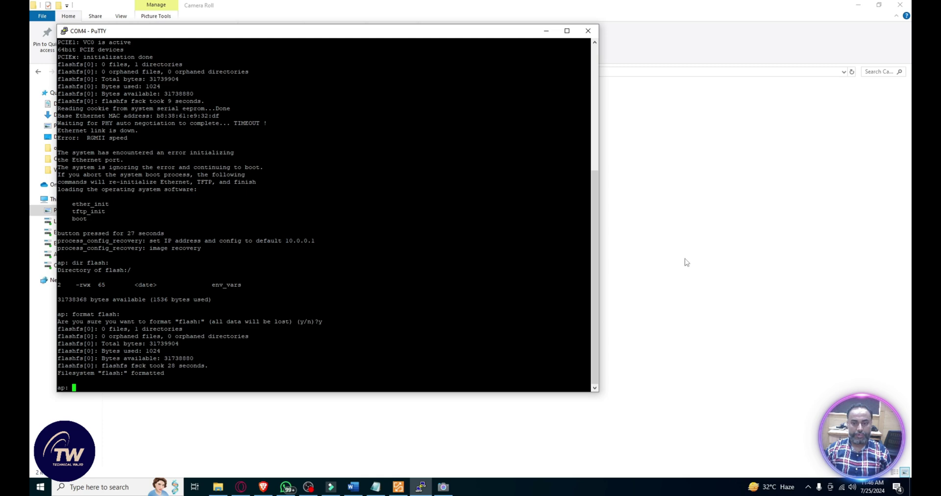
pyautogui.click(705, 288)
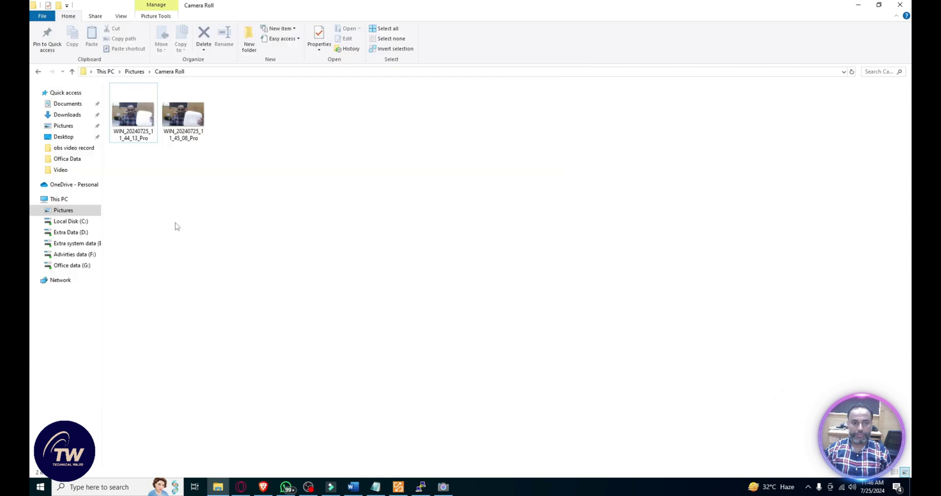
pyautogui.click(858, 5)
pyautogui.click(695, 198)
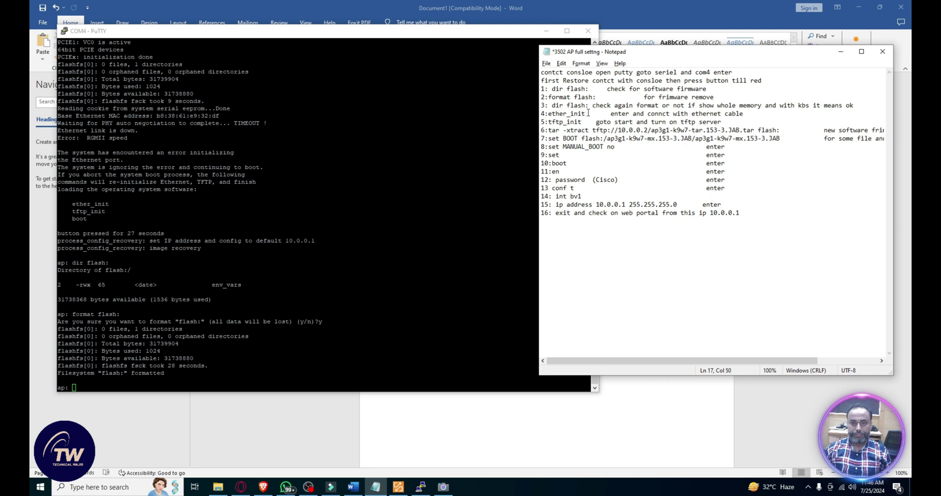
pyautogui.moveTo(590, 106); pyautogui.dragTo(552, 106)
# Step: Rerun 'dir flash:' in PuTTY to confirm flash is empty
pyautogui.hotkey('ctrl', 'c')
pyautogui.click(361, 312)
pyautogui.rightClick(352, 300)
pyautogui.press('Return')
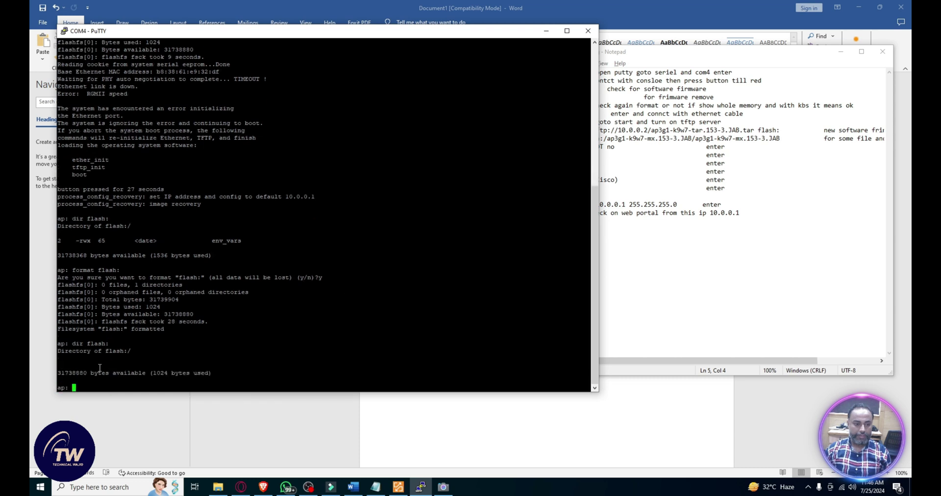
# Step: Run ether_init to bring the AP's Ethernet up at 1000 Mb full duplex
pyautogui.click(611, 180)
pyautogui.moveTo(585, 113); pyautogui.dragTo(549, 113)
pyautogui.hotkey('ctrl', 'c')
pyautogui.click(390, 336)
pyautogui.rightClick(390, 337)
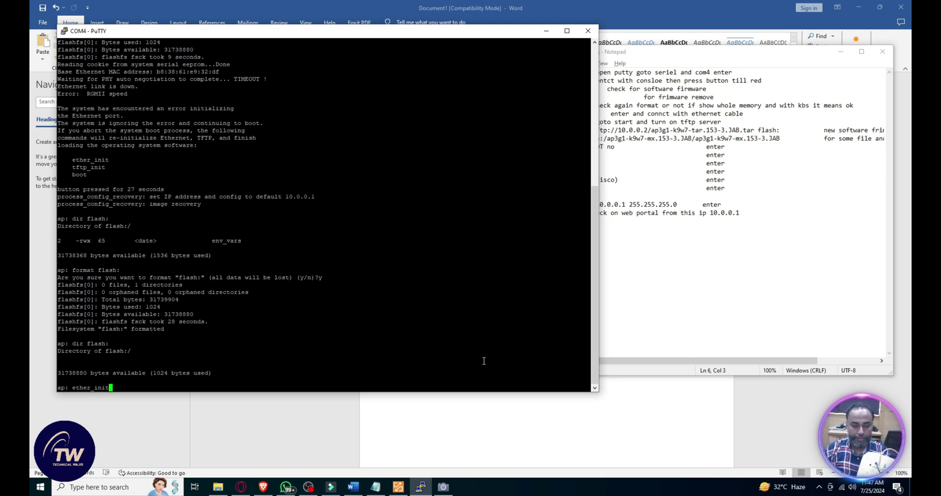
pyautogui.press('Return')
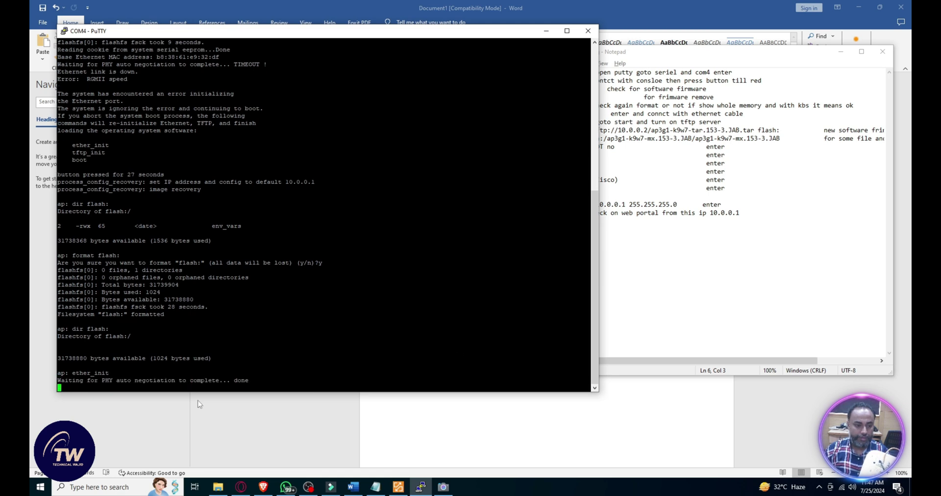
pyautogui.moveTo(108, 373); pyautogui.dragTo(204, 365)
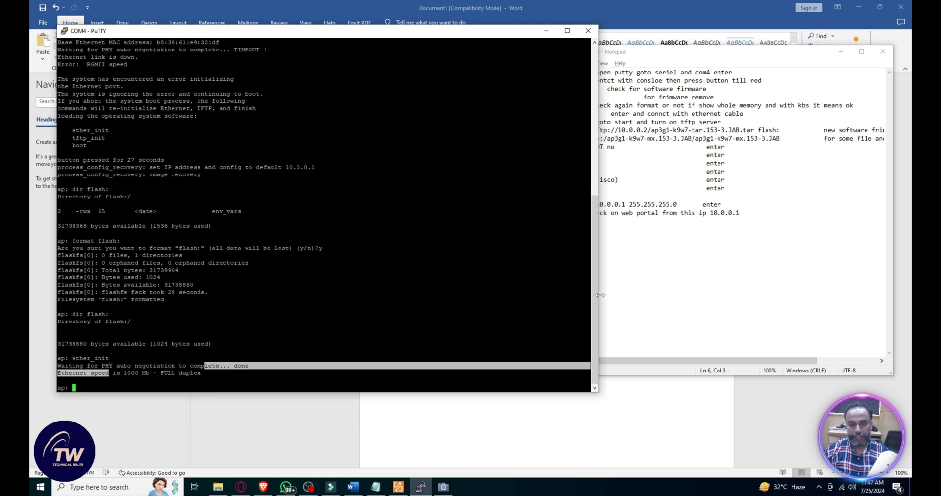
# Step: Run tftp_init to make the TFTP file system ready
pyautogui.click(657, 284)
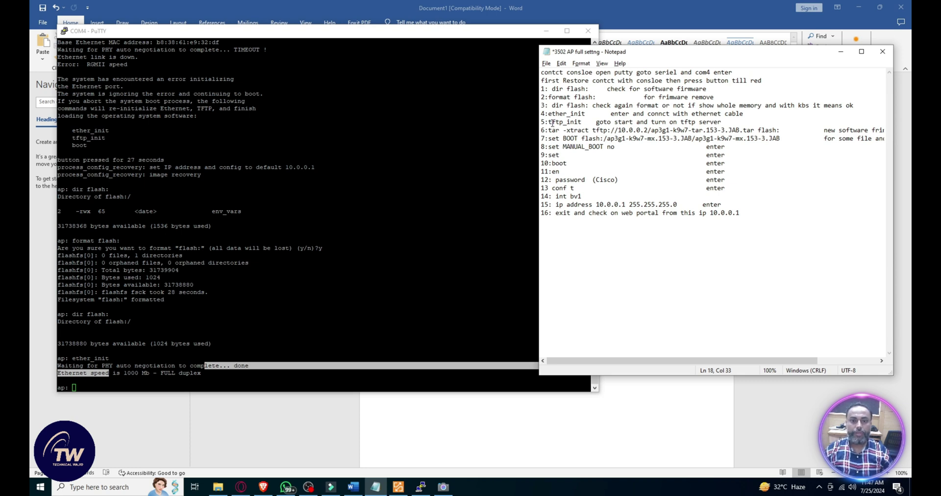
pyautogui.moveTo(549, 122); pyautogui.dragTo(583, 122)
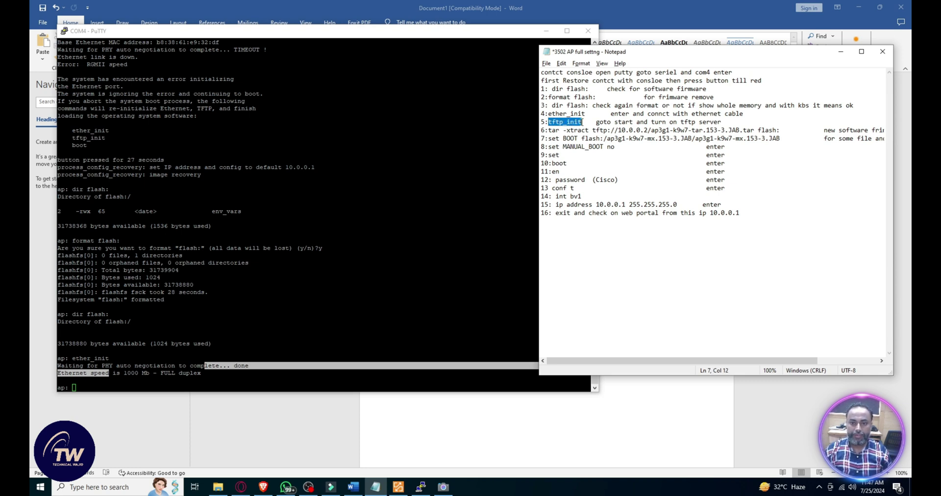
pyautogui.hotkey('ctrl', 'c')
pyautogui.click(389, 253)
pyautogui.rightClick(389, 253)
pyautogui.press('Return')
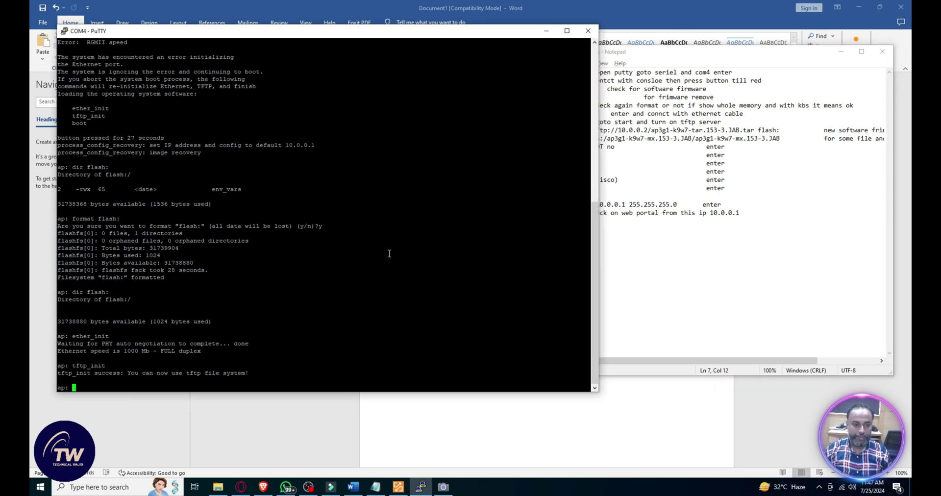
pyautogui.click(666, 156)
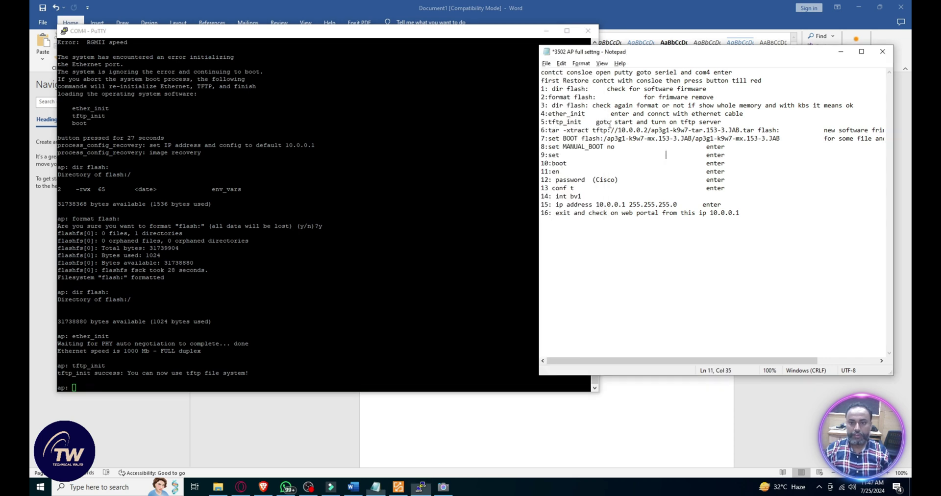
# Step: Run the tar -xtract command to unpack the ap3g1-k9w7-mx.153-3.JAB image from tftp://10.0.0.2 into flash
pyautogui.moveTo(549, 130); pyautogui.dragTo(780, 130)
pyautogui.hotkey('ctrl', 'c')
pyautogui.click(341, 239)
pyautogui.rightClick(342, 240)
pyautogui.press('Return')
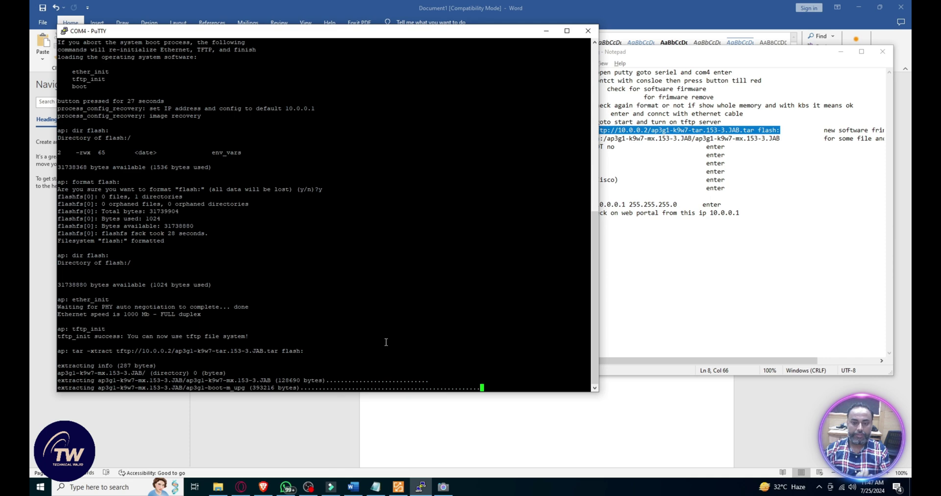
# Step: Confirm the extraction finished, then select the 'set BOOT flash:' command in the notes
pyautogui.click(309, 487)
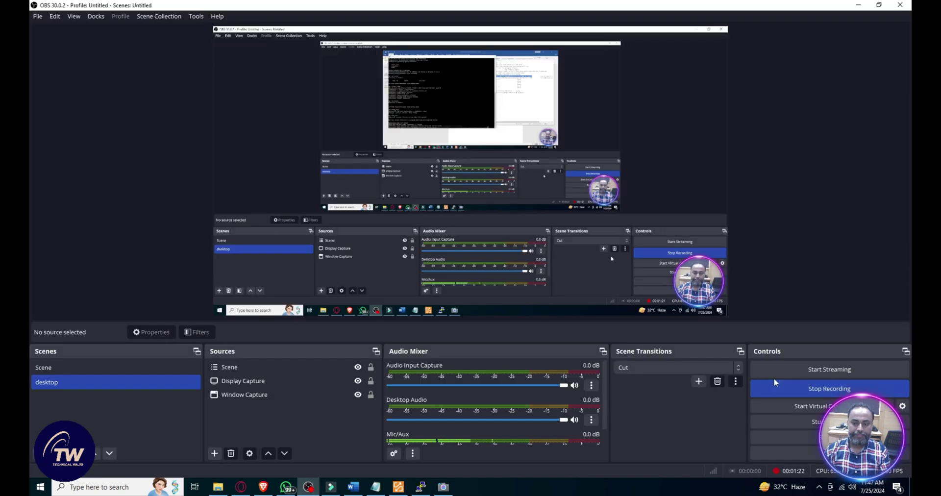
pyautogui.moveTo(49, 366); pyautogui.dragTo(49, 255)
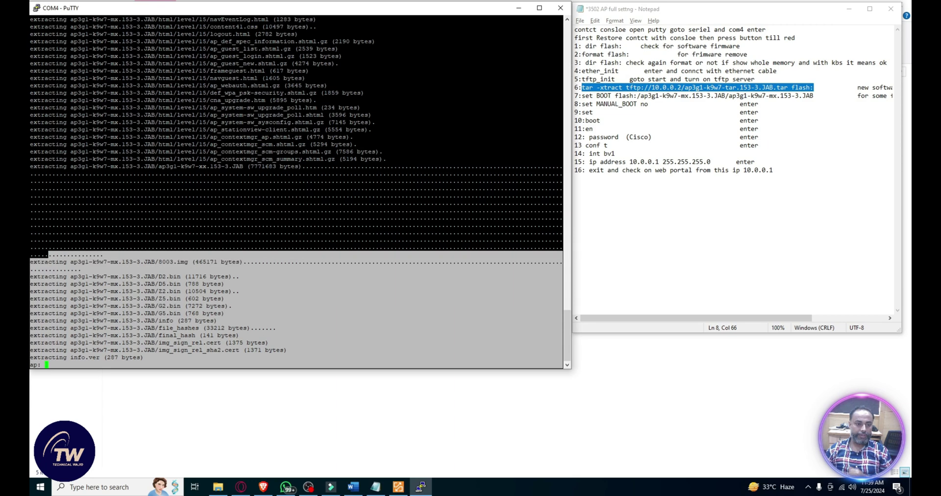
pyautogui.click(656, 120)
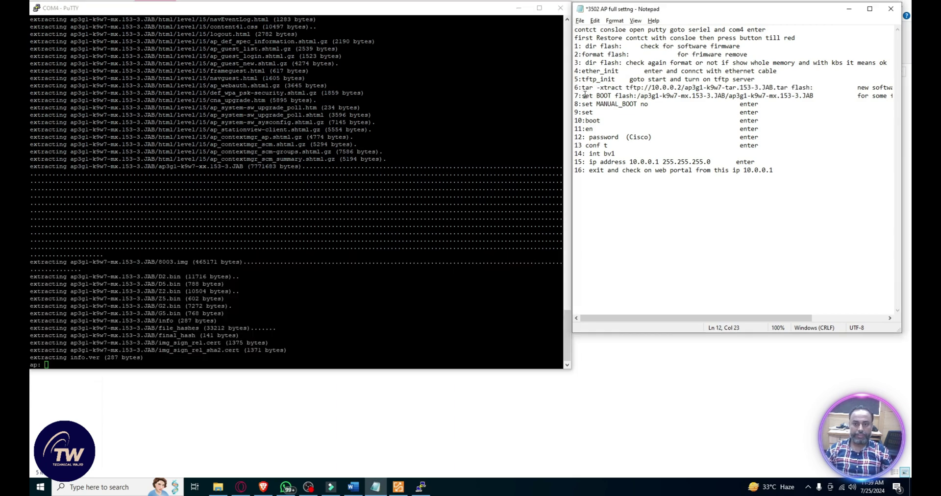
pyautogui.moveTo(584, 95); pyautogui.dragTo(813, 96)
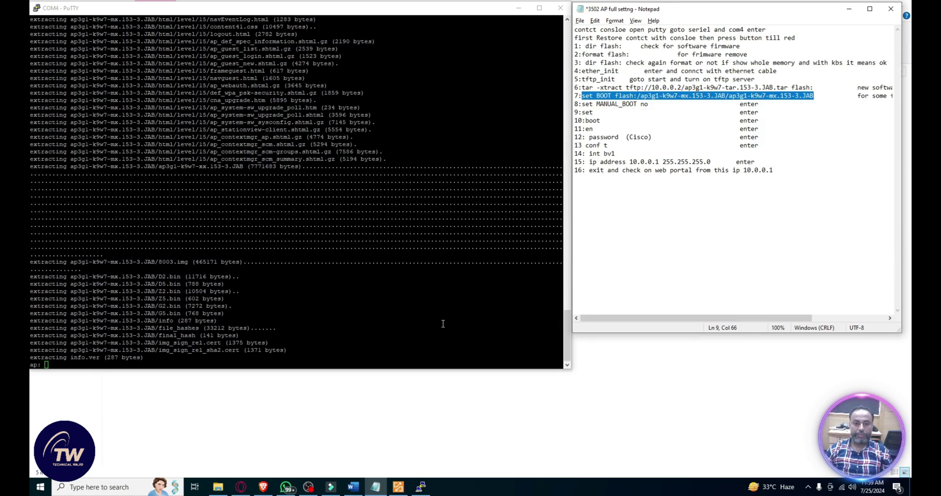
# Step: Point BOOT at the flash:/ap3g1-k9w7-mx.153-3.JAB image and set MANUAL_BOOT to no
pyautogui.click(423, 341)
pyautogui.rightClick(390, 331)
pyautogui.press('Return')
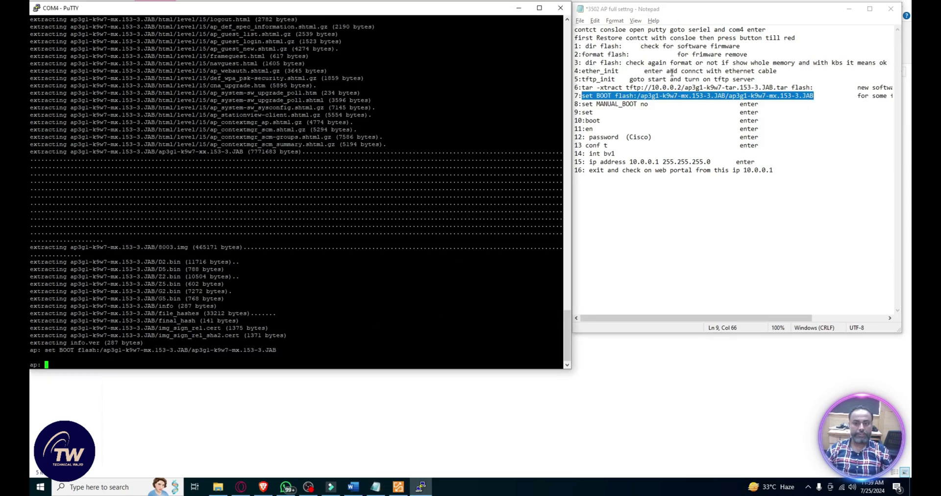
pyautogui.moveTo(582, 103); pyautogui.dragTo(649, 104)
pyautogui.click(440, 274)
pyautogui.rightClick(441, 274)
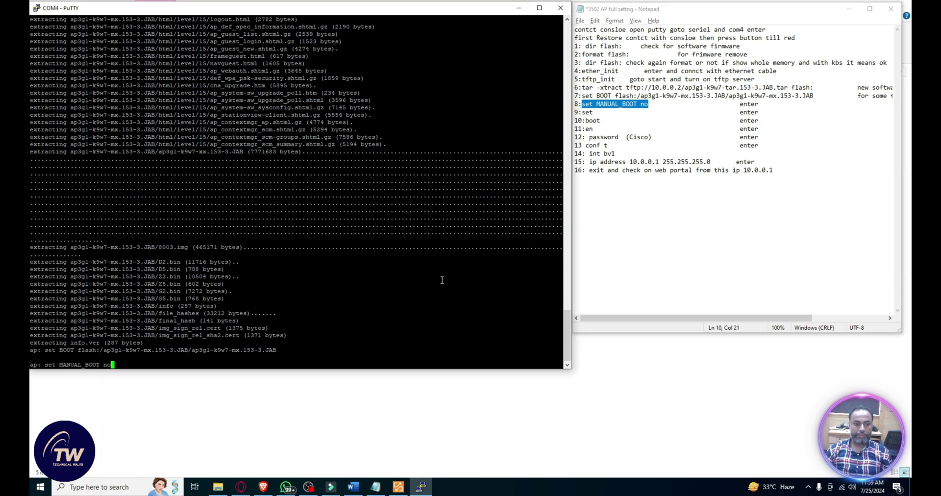
pyautogui.press('Return')
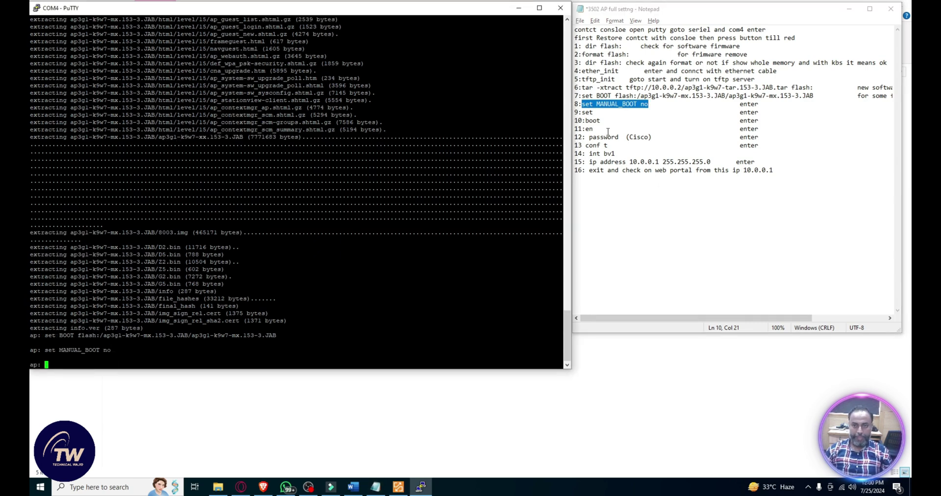
# Step: List the saved boot variables with 'set' and paste 'boot' at the ap: prompt
pyautogui.moveTo(582, 112); pyautogui.dragTo(594, 113)
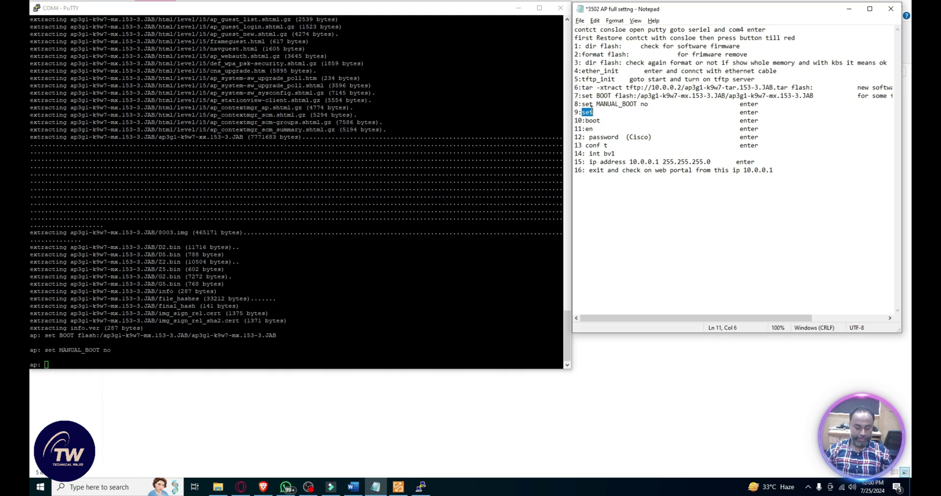
pyautogui.rightClick(482, 278)
pyautogui.press('Return')
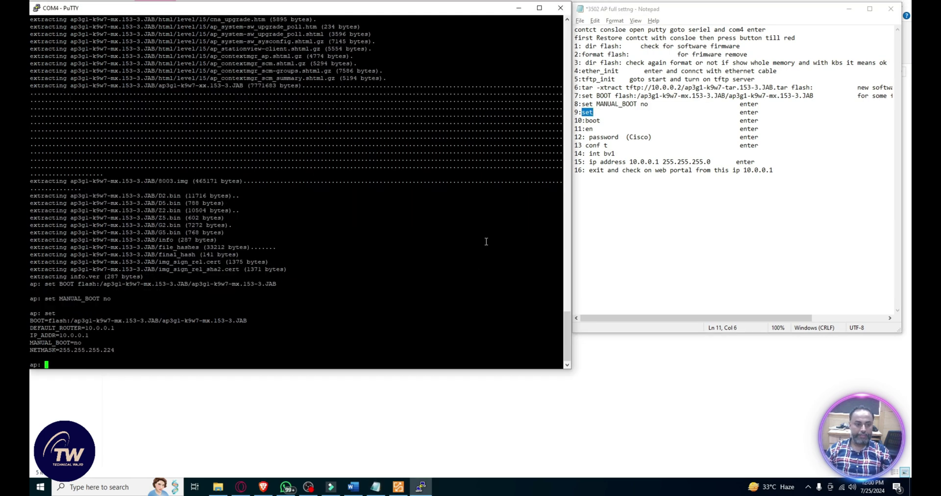
pyautogui.moveTo(586, 120); pyautogui.dragTo(600, 121)
pyautogui.rightClick(435, 211)
# Step: Boot the access point into IOS 15.3(3)JAB and get a fresh ap> prompt
pyautogui.press('Return')
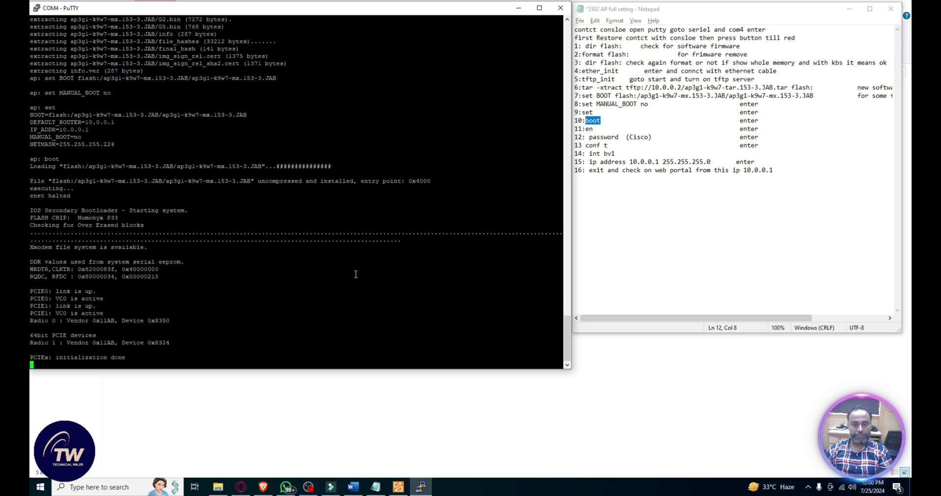
pyautogui.click(640, 155)
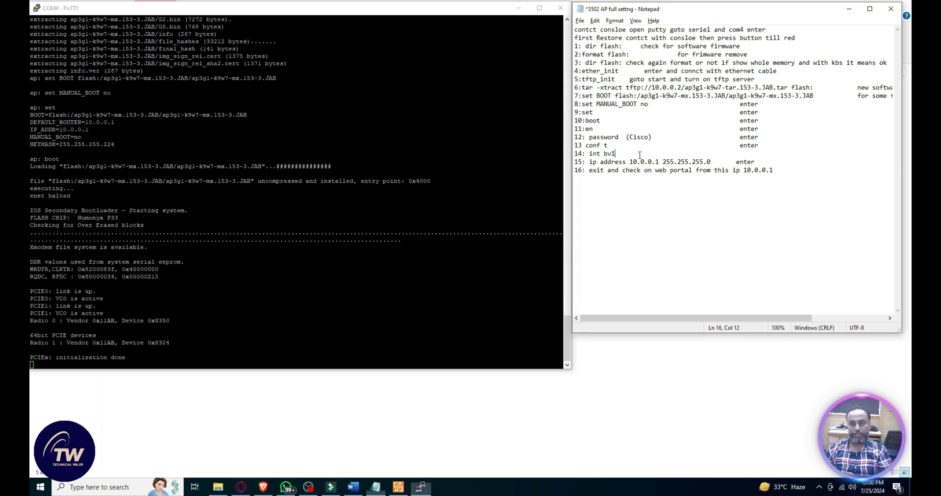
pyautogui.moveTo(639, 155); pyautogui.dragTo(575, 137)
pyautogui.click(593, 137)
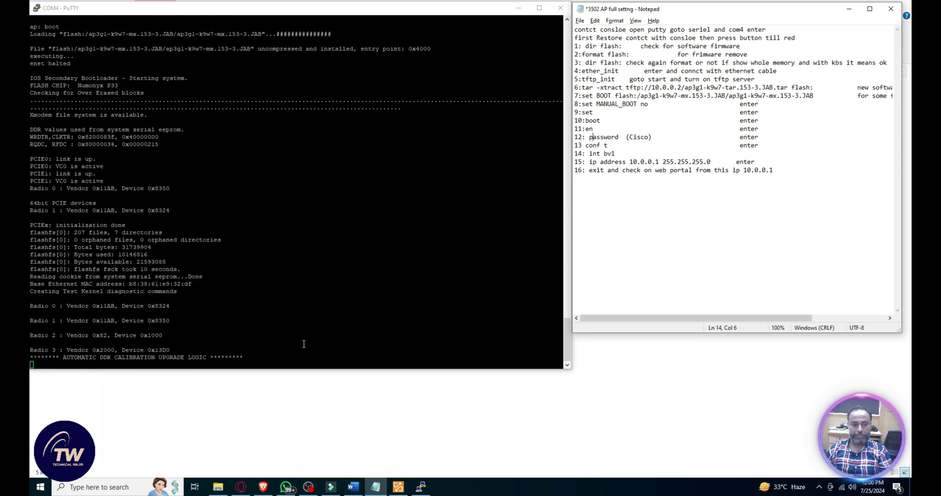
pyautogui.moveTo(294, 358); pyautogui.dragTo(460, 380)
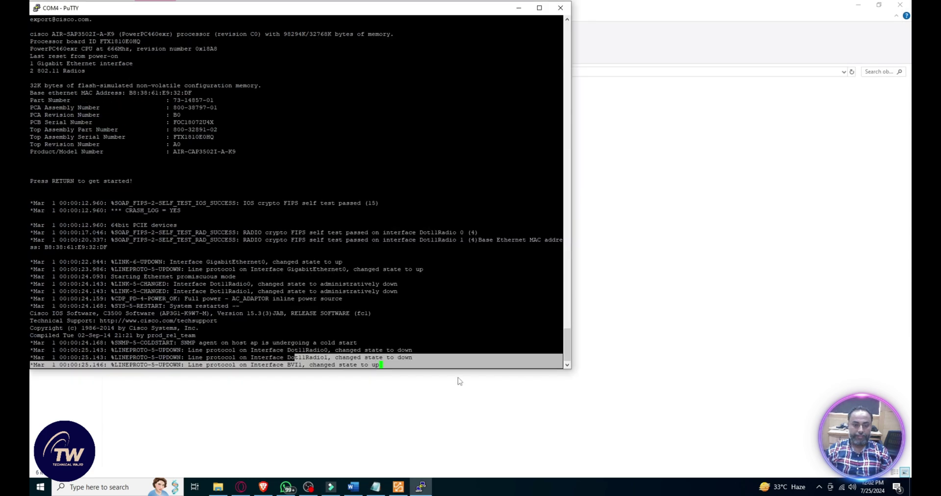
pyautogui.click(444, 361)
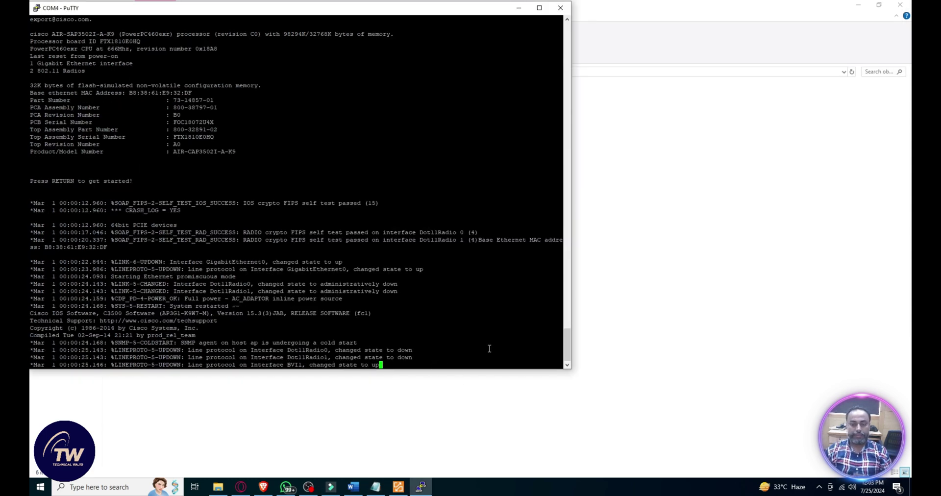
pyautogui.press('Return')
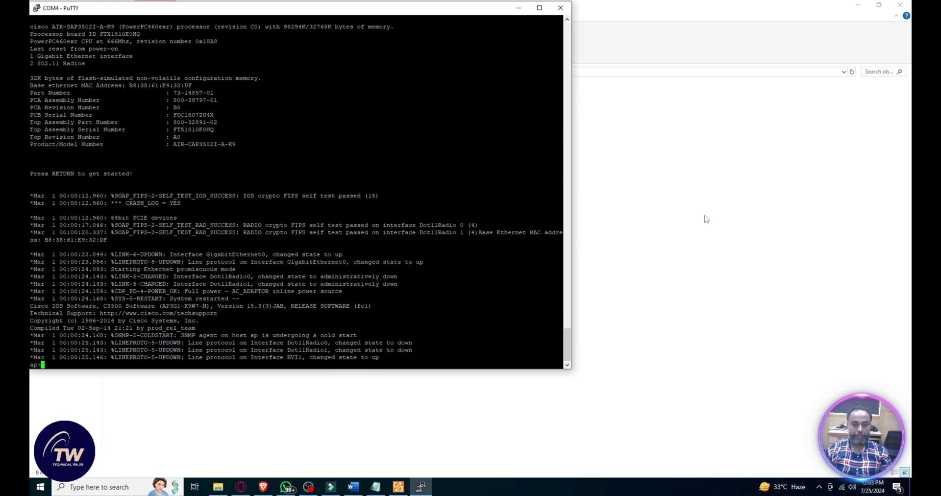
# Step: Copy the 'password' command from the notes and run it at ap>, where it is rejected
pyautogui.click(375, 487)
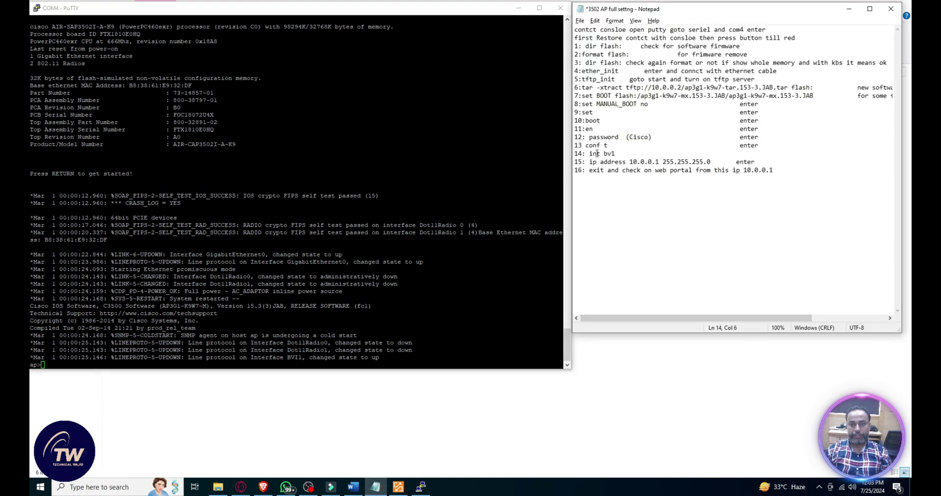
pyautogui.moveTo(589, 137); pyautogui.dragTo(620, 138)
pyautogui.hotkey('ctrl', 'c')
pyautogui.rightClick(454, 309)
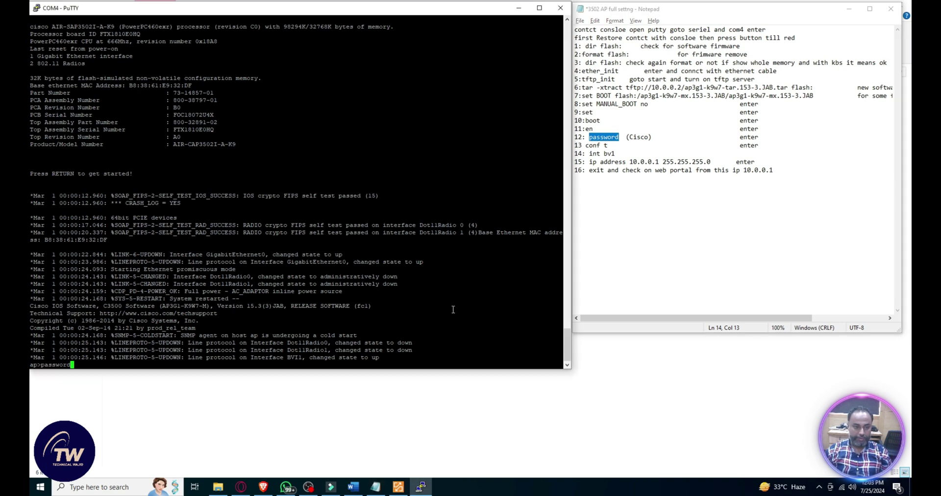
pyautogui.press('Return')
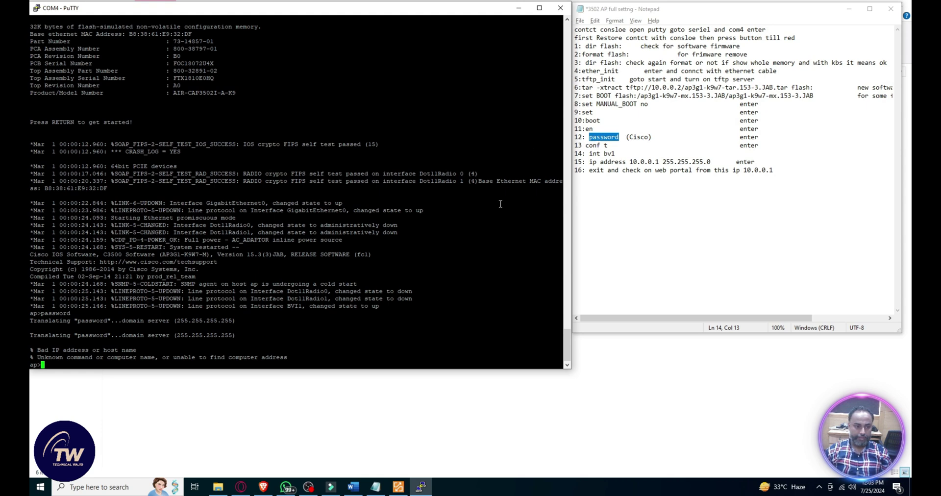
# Step: Erase the repeated 'password' command and run 'en' for privileged mode
pyautogui.rightClick(485, 265)
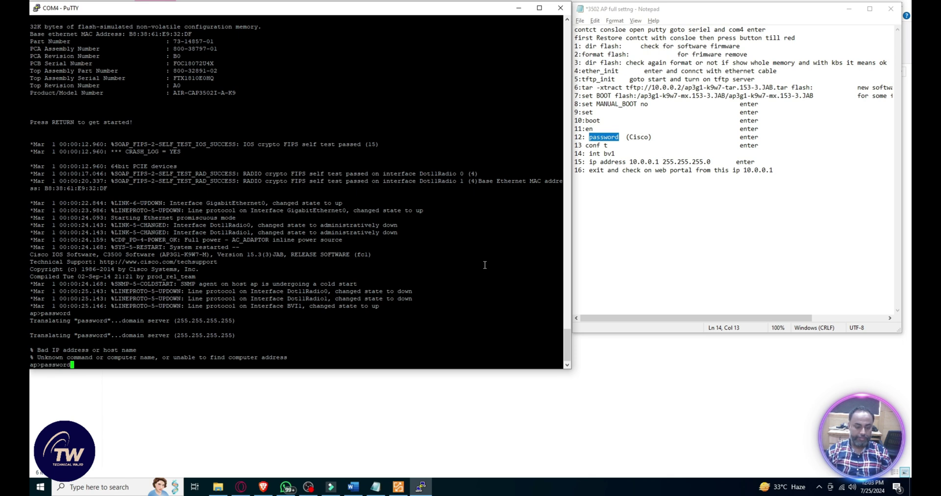
pyautogui.press('BackSpace')
pyautogui.press('BackSpace')
pyautogui.press('BackSpace')
pyautogui.press('BackSpace')
pyautogui.press('BackSpace')
pyautogui.press('BackSpace')
pyautogui.press('BackSpace')
pyautogui.press('BackSpace')
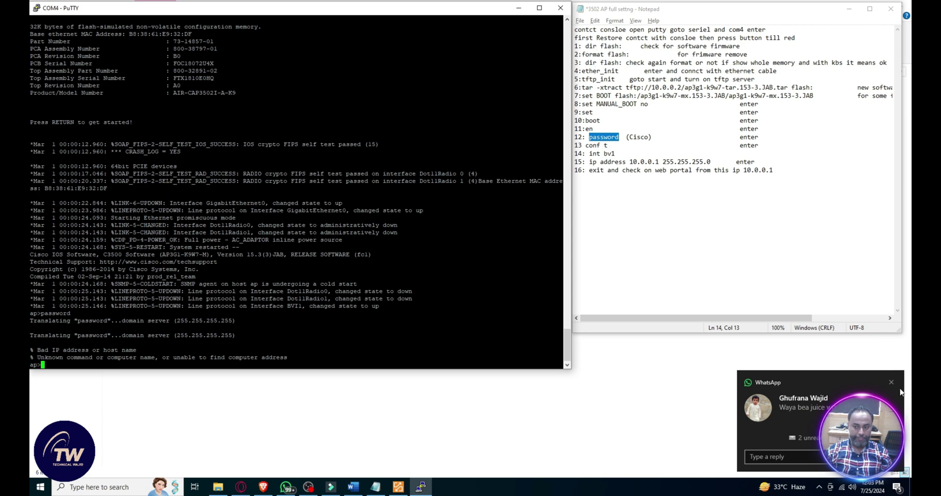
pyautogui.click(892, 382)
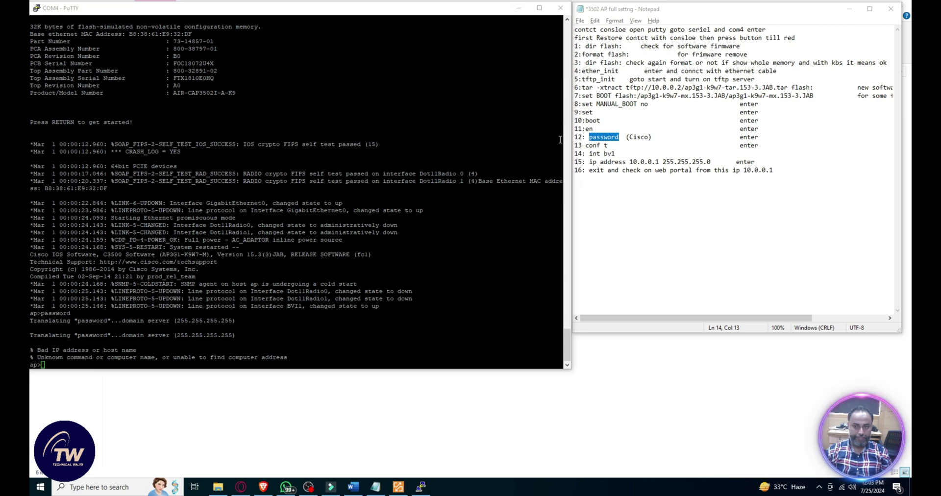
pyautogui.click(608, 145)
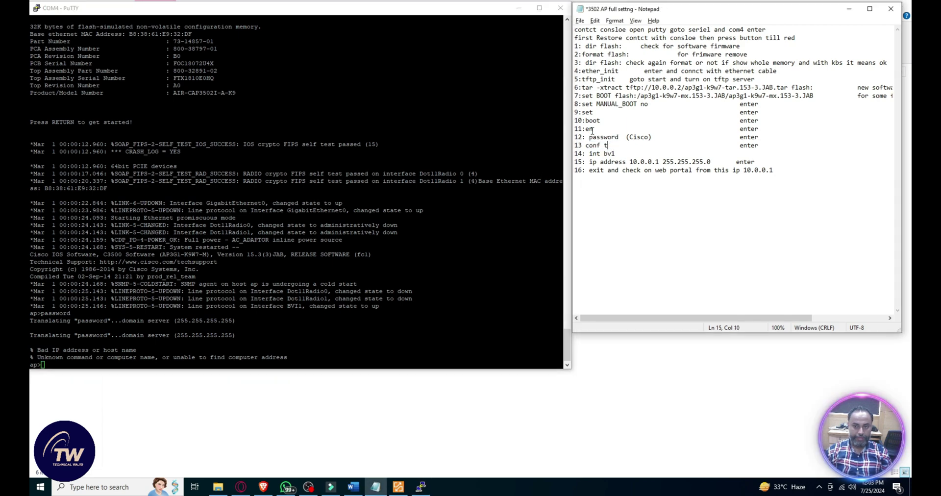
pyautogui.moveTo(586, 129); pyautogui.dragTo(594, 129)
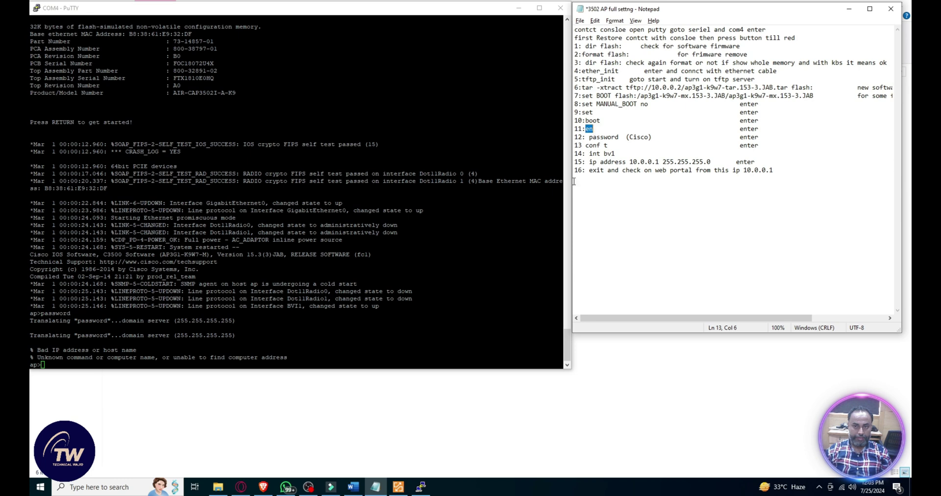
pyautogui.click(457, 321)
pyautogui.write('en')
pyautogui.press('Return')
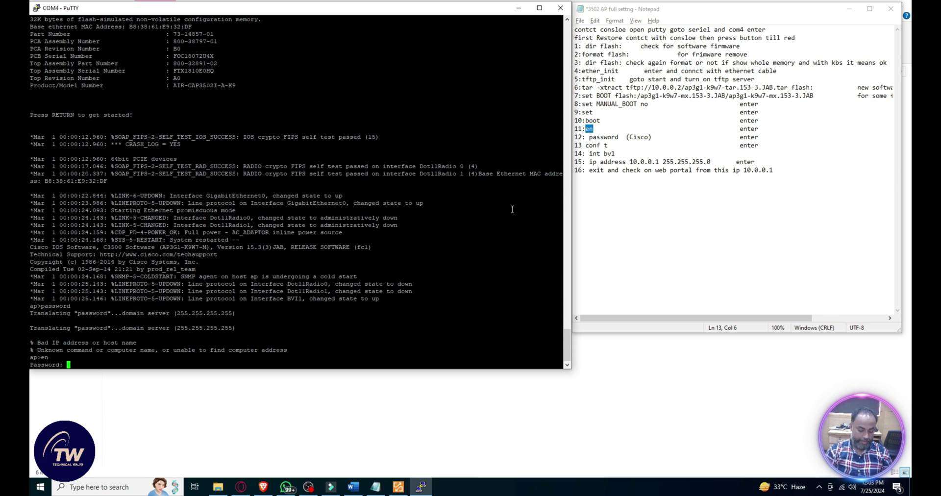
# Step: Enter the enable password to reach the ap# prompt
pyautogui.write('Cisco')
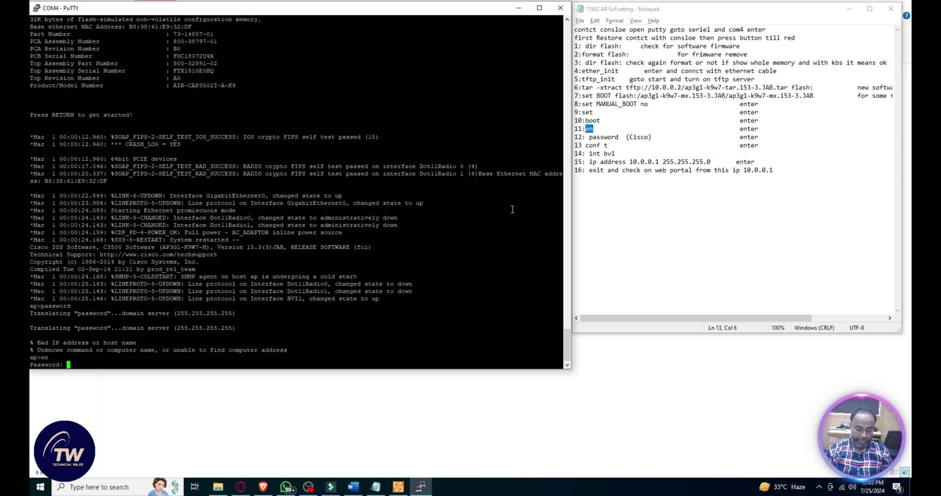
pyautogui.press('Return')
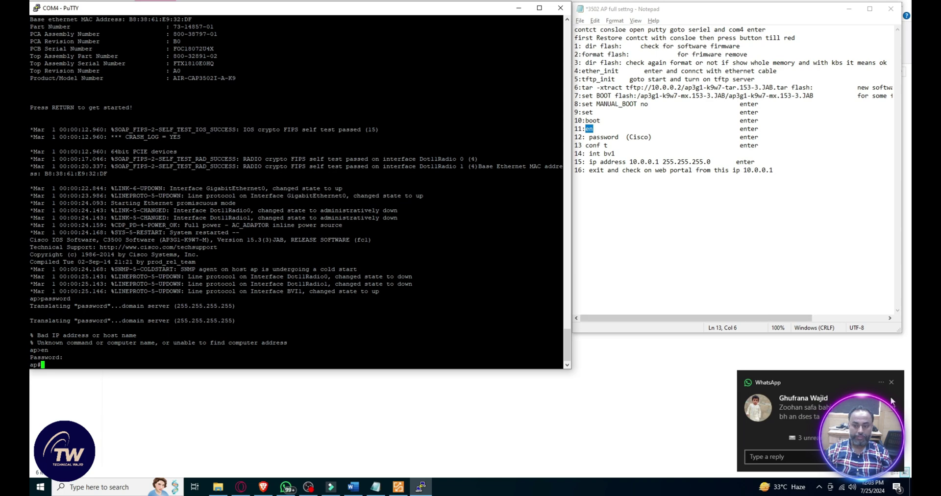
pyautogui.click(891, 383)
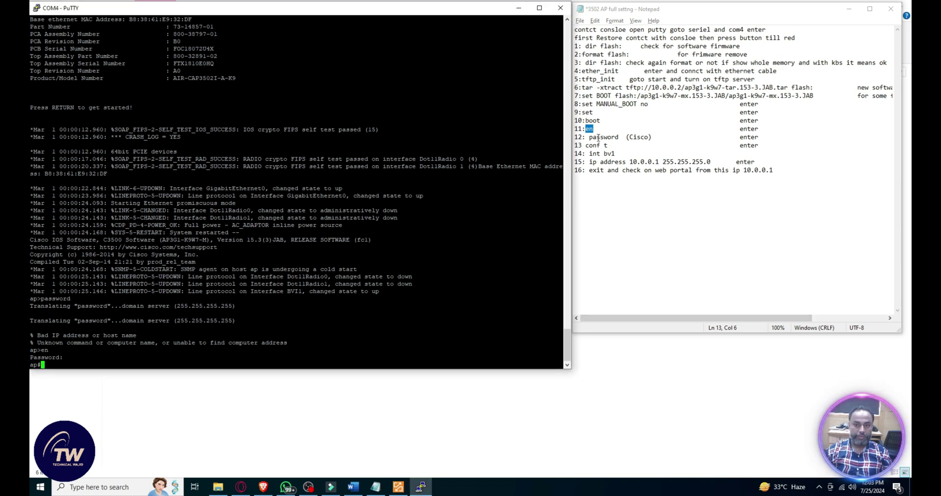
pyautogui.moveTo(586, 145); pyautogui.dragTo(609, 145)
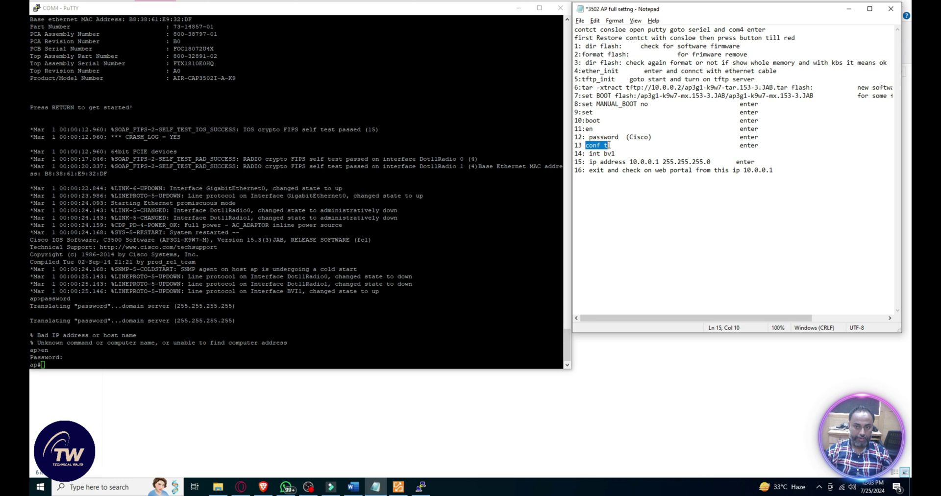
# Step: Enter global configuration with 'conf t' and open interface BVI1 with 'int bv1'
pyautogui.click(330, 309)
pyautogui.rightClick(333, 316)
pyautogui.press('Return')
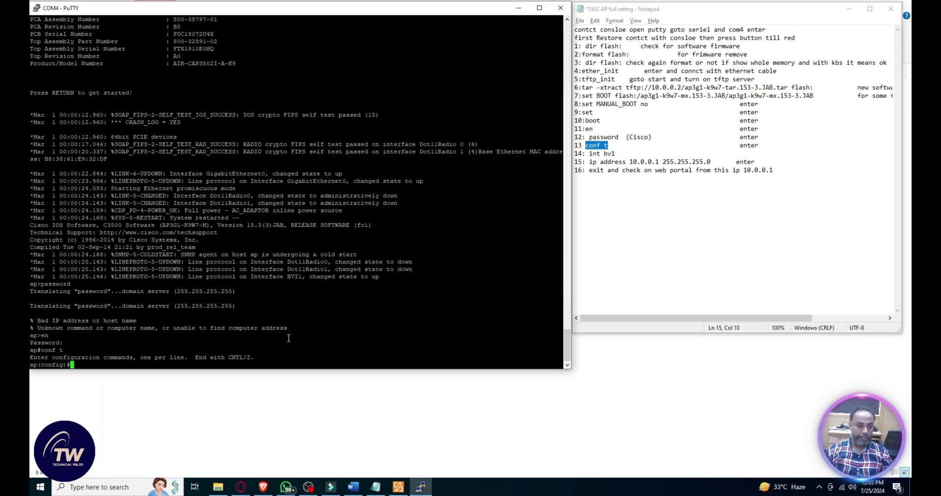
pyautogui.moveTo(589, 154); pyautogui.dragTo(613, 154)
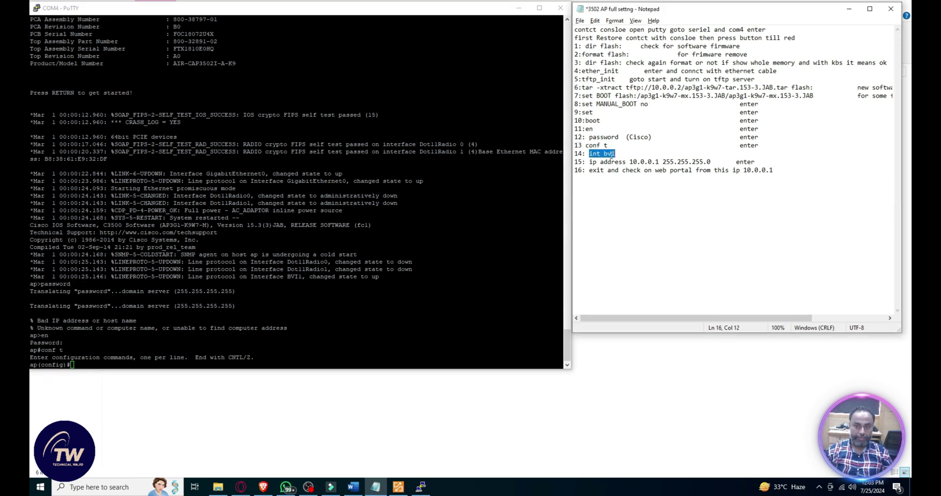
pyautogui.click(371, 312)
pyautogui.rightClick(367, 312)
pyautogui.press('Return')
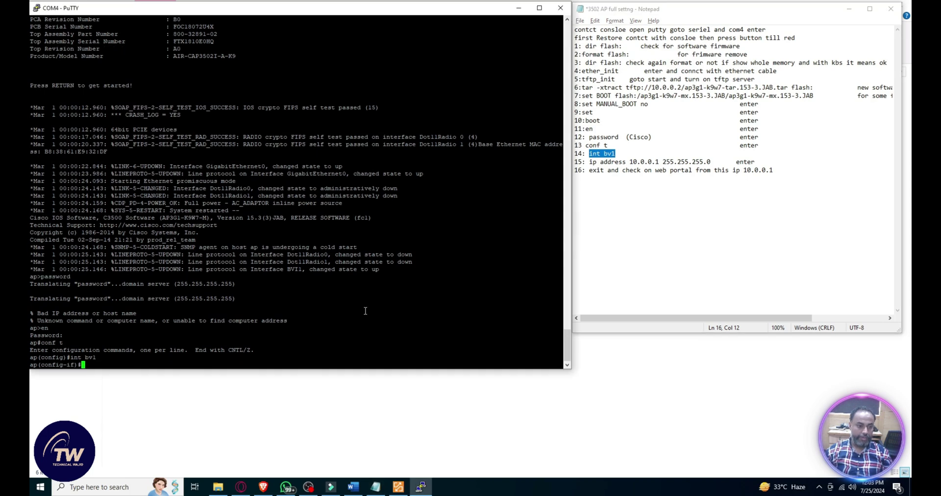
# Step: Assign BVI1 the address 10.0.0.1 255.255.255.0 and exit interface configuration
pyautogui.moveTo(590, 163); pyautogui.dragTo(714, 158)
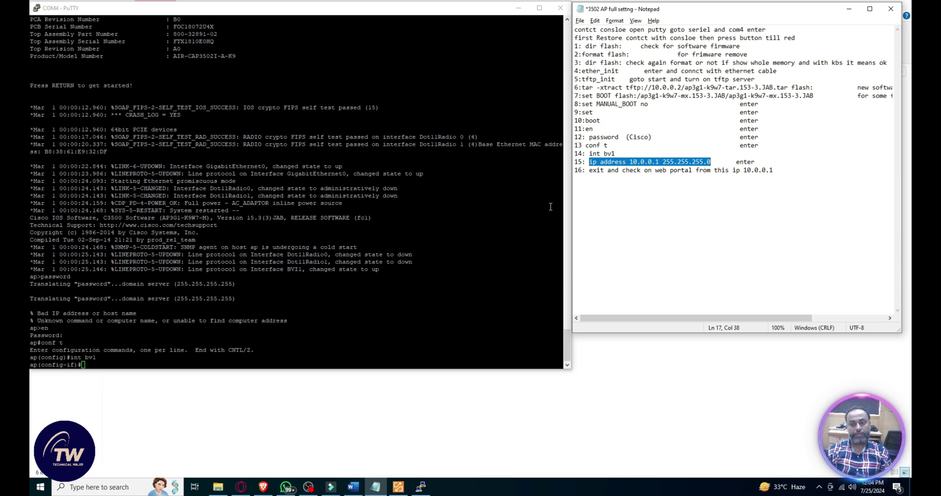
pyautogui.click(657, 163)
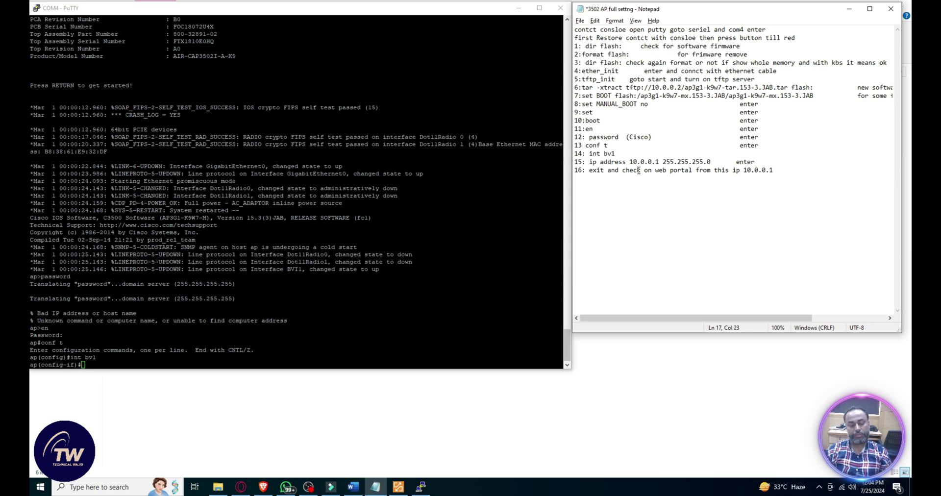
pyautogui.moveTo(589, 162); pyautogui.dragTo(715, 162)
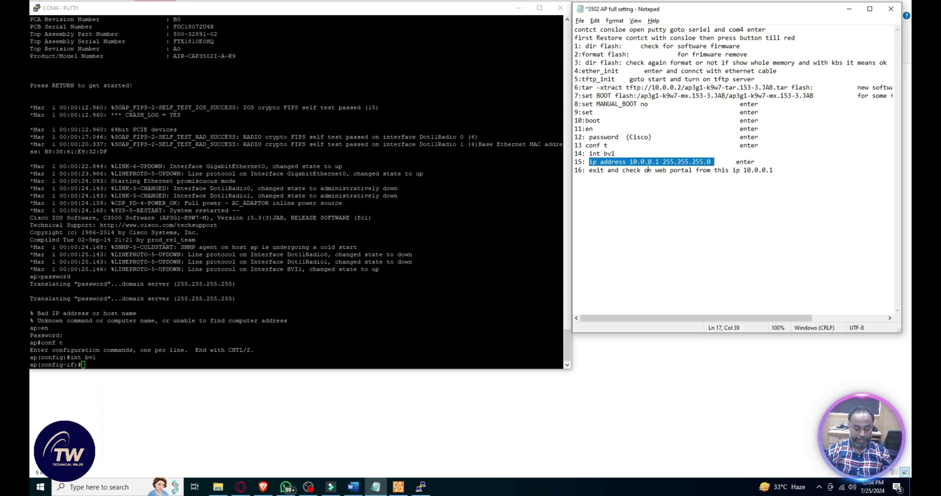
pyautogui.moveTo(658, 170); pyautogui.dragTo(589, 162)
pyautogui.rightClick(395, 304)
pyautogui.press('Return')
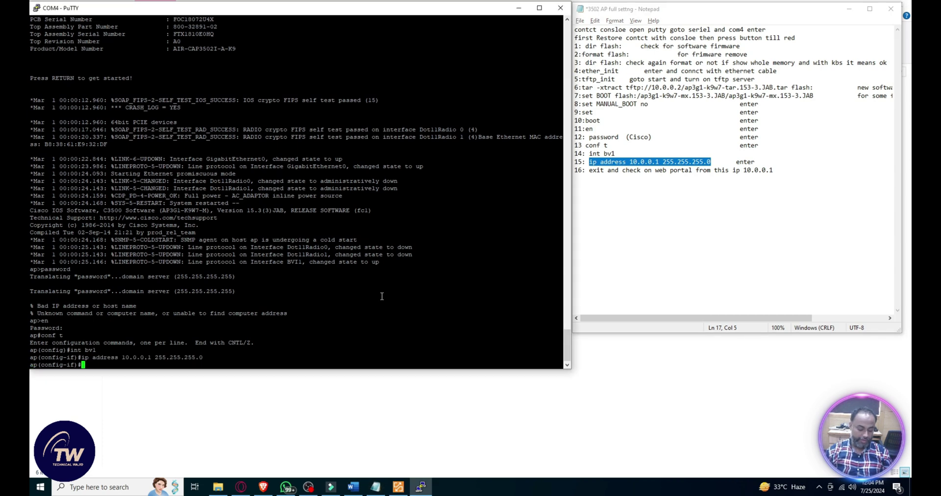
pyautogui.write('exi')
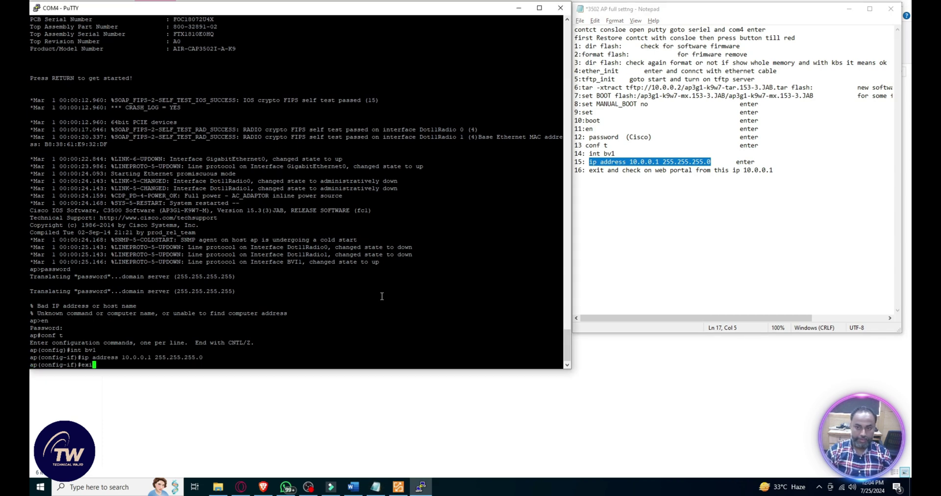
pyautogui.write('t')
pyautogui.press('Return')
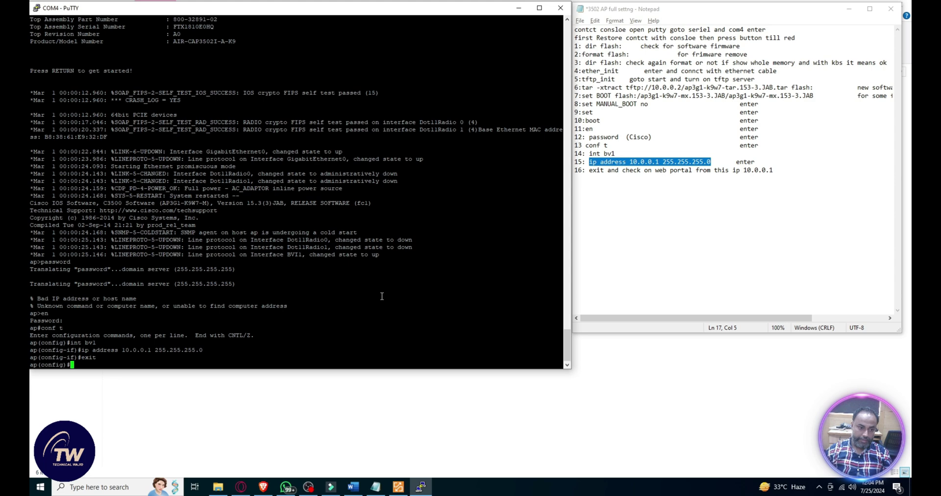
pyautogui.click(263, 487)
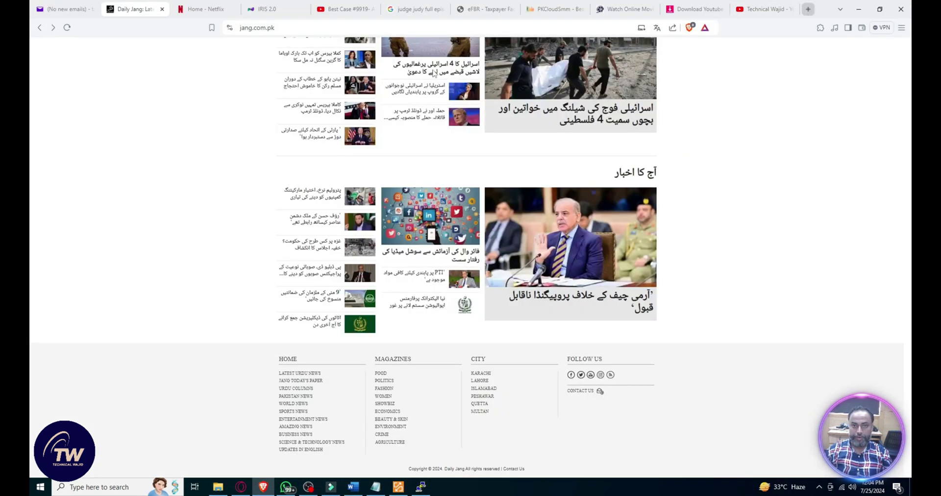
# Step: Load 10.0.0.1 in a new Brave tab, sign in, and decline saving the password
pyautogui.click(808, 10)
pyautogui.write('10')
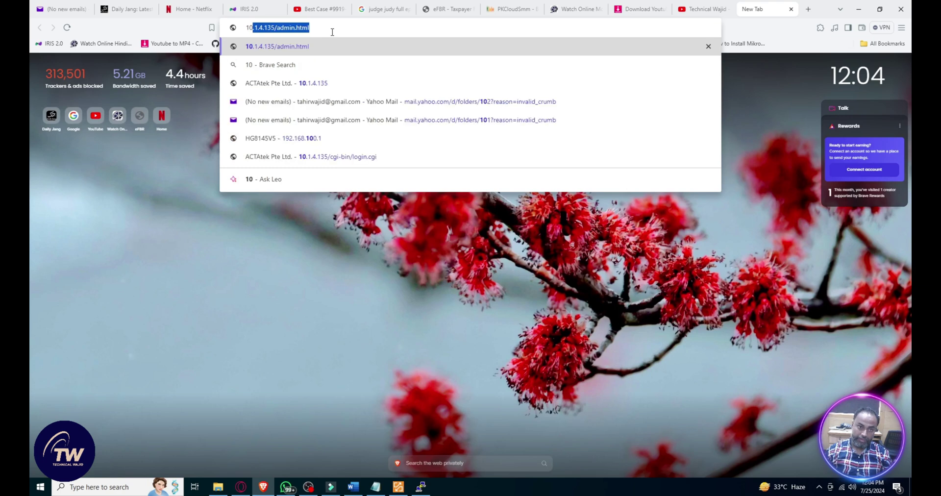
pyautogui.write('.0.0.1')
pyautogui.press('Return')
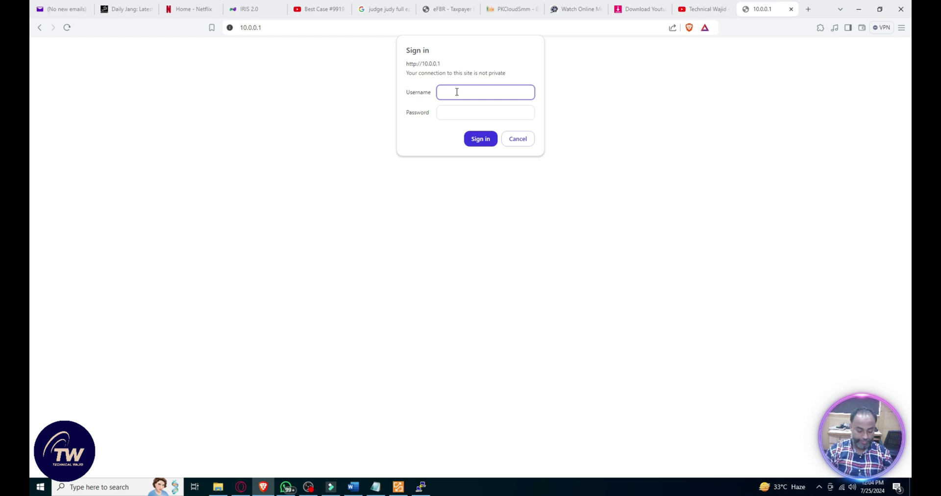
pyautogui.press('Tab')
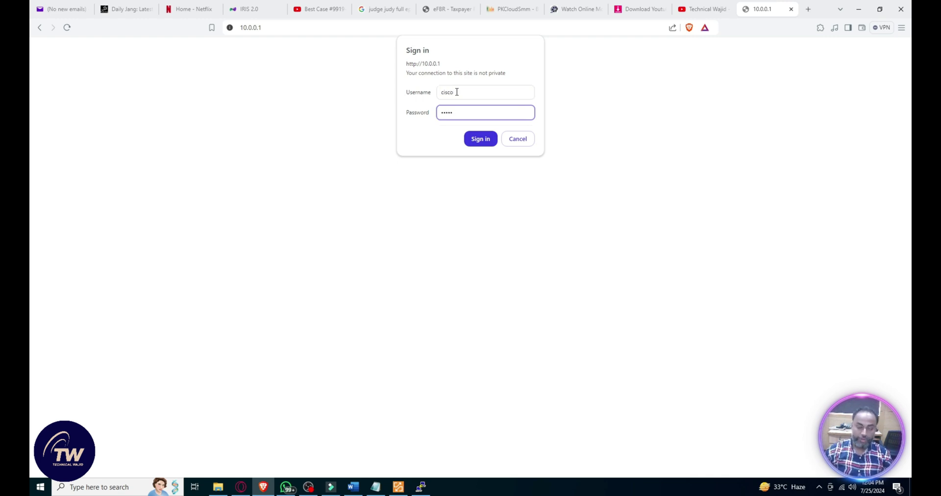
pyautogui.click(480, 140)
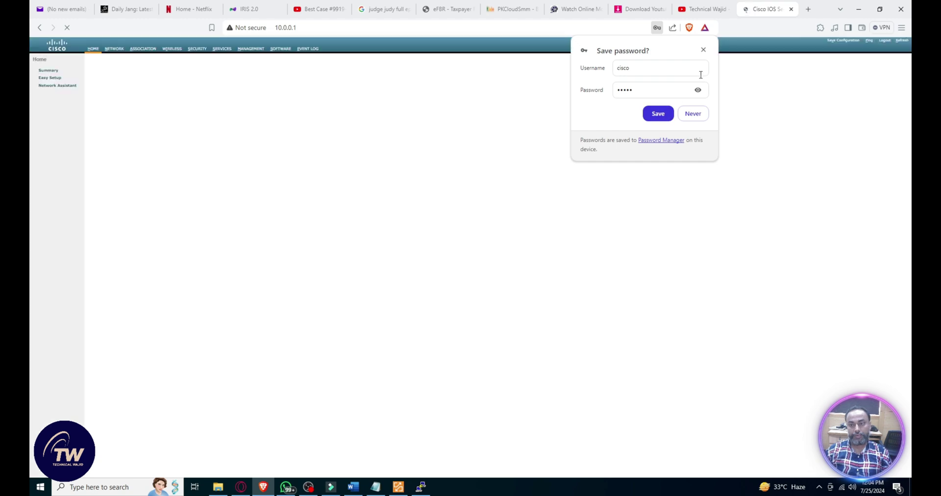
pyautogui.click(703, 50)
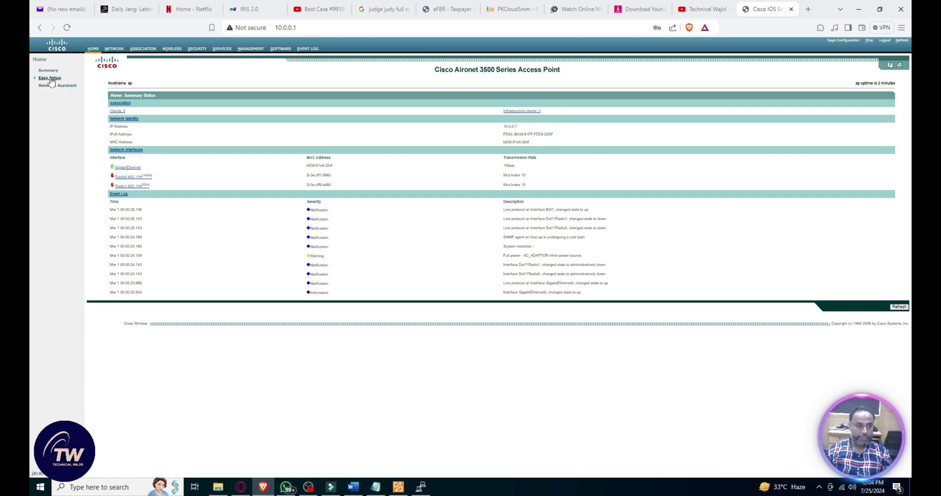
# Step: Expand Easy Setup in the sidebar and open its Network Configuration page
pyautogui.scroll(2, 129, 190)
pyautogui.scroll(2, 129, 190)
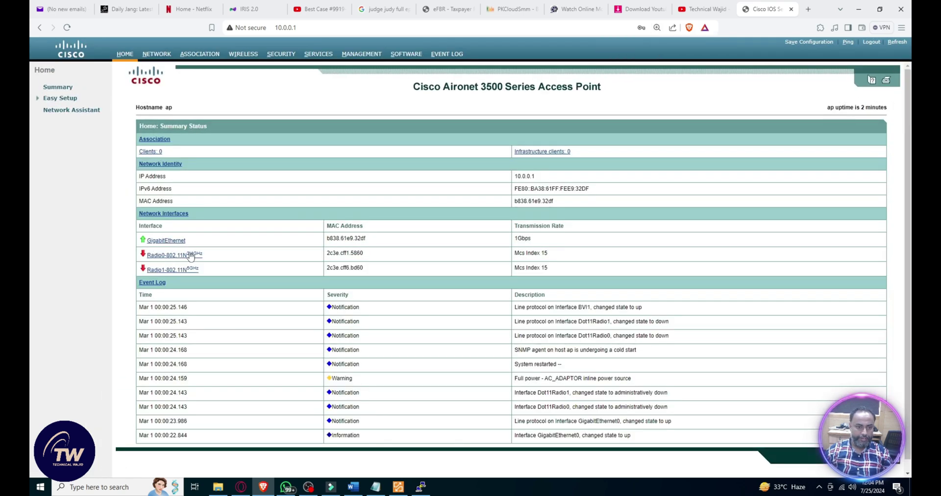
pyautogui.click(61, 99)
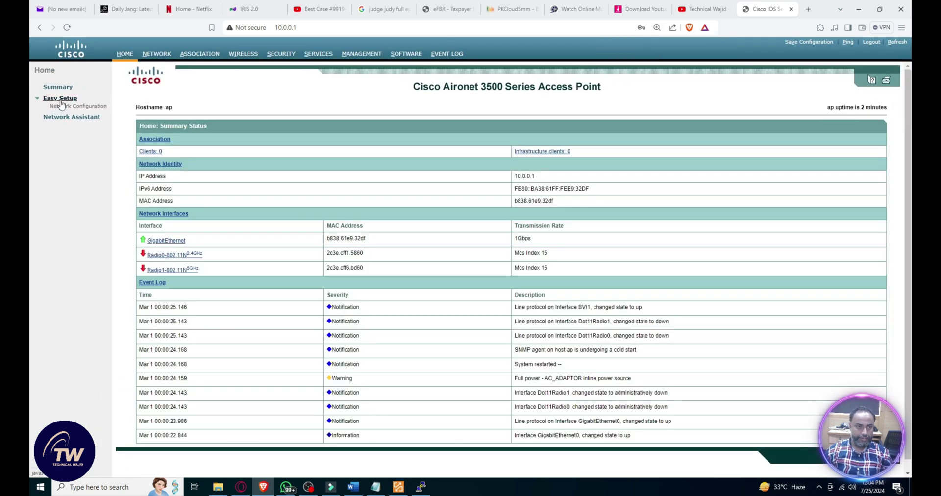
pyautogui.click(70, 108)
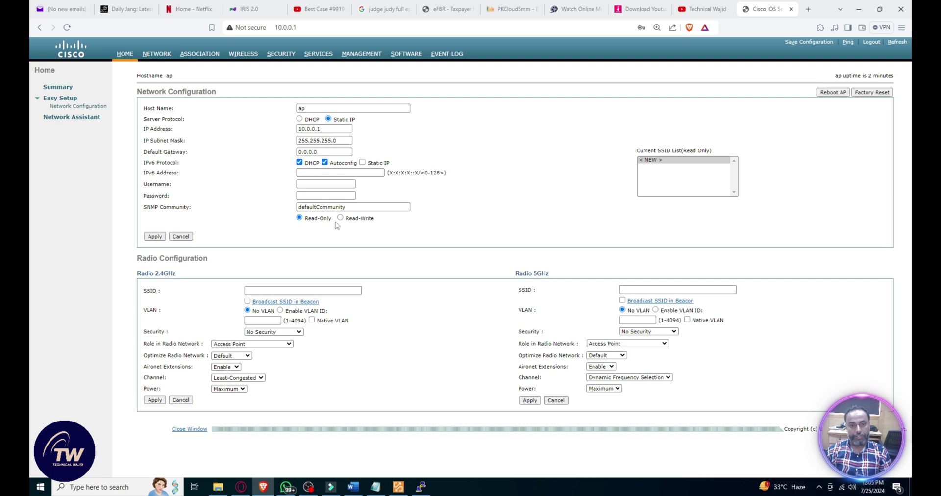
# Step: Name the 2.4 GHz SSID 'Bhutto House' and enable Broadcast SSID in Beacon
pyautogui.click(267, 289)
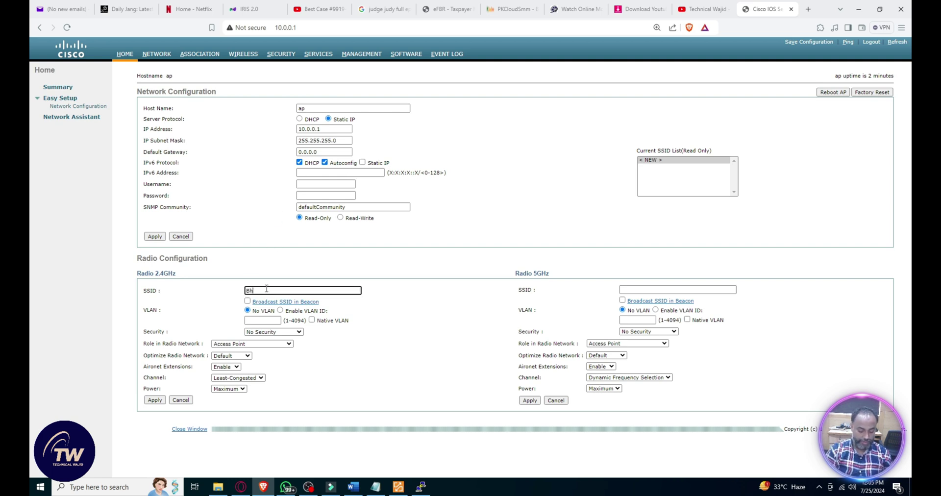
pyautogui.write('Bhutto House')
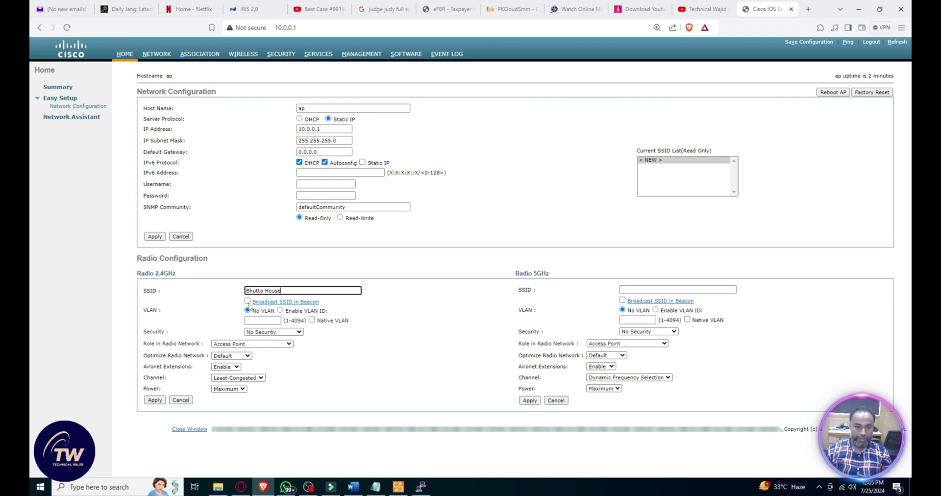
pyautogui.click(247, 301)
# Step: Choose WPA2-PSK security, close its explanation popup, and clear the pre-shared key field
pyautogui.click(293, 332)
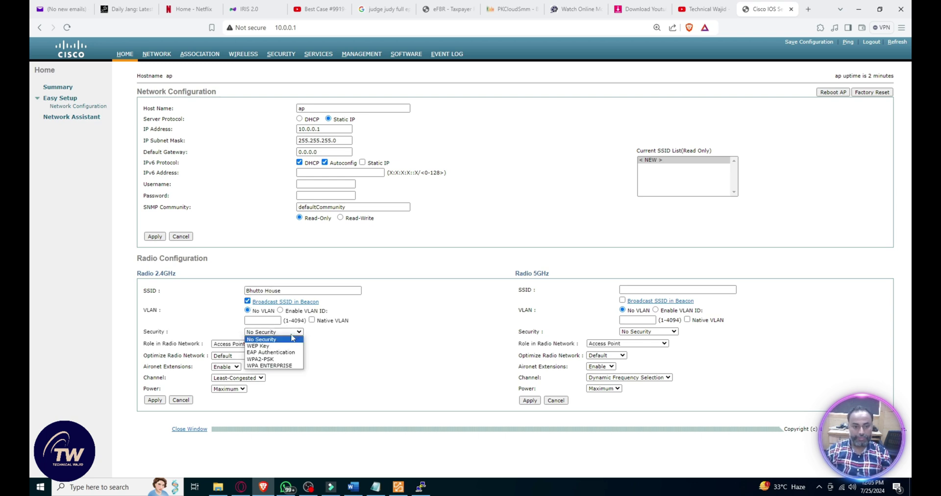
pyautogui.click(282, 359)
pyautogui.click(55, 113)
pyautogui.click(287, 124)
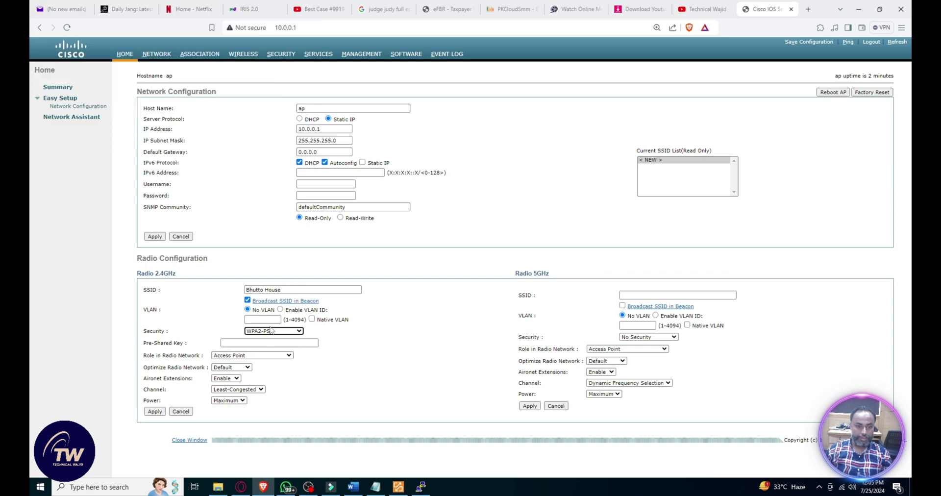
pyautogui.click(255, 343)
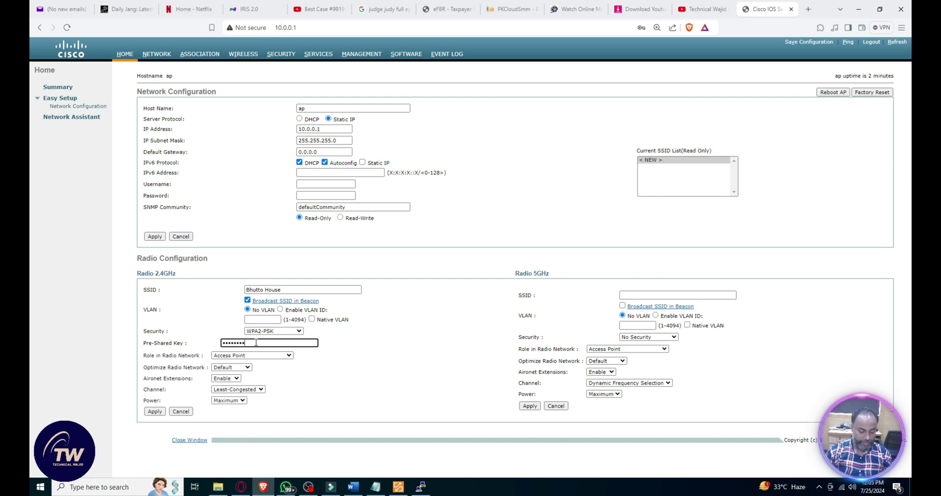
pyautogui.hotkey('ctrl', 'a')
pyautogui.press('BackSpace')
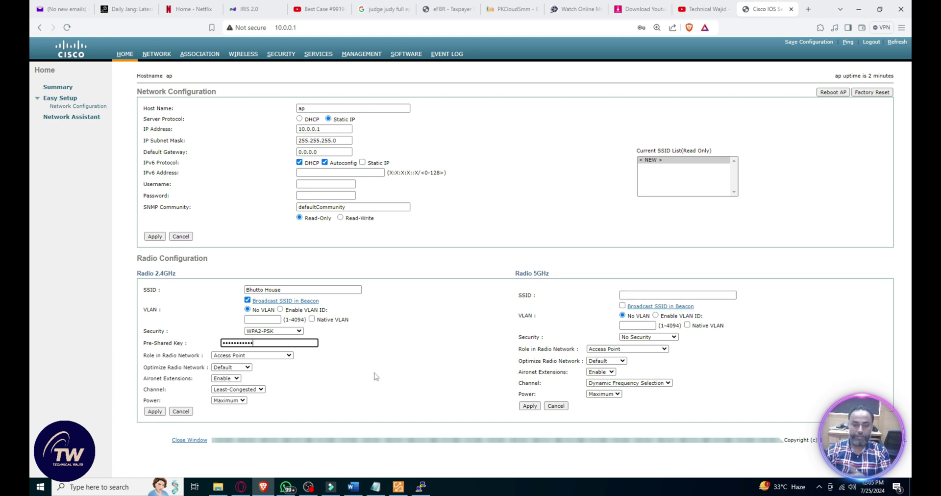
# Step: Apply the 2.4 GHz radio settings, confirm with OK, and check the Bhutto House SSID entry
pyautogui.click(155, 412)
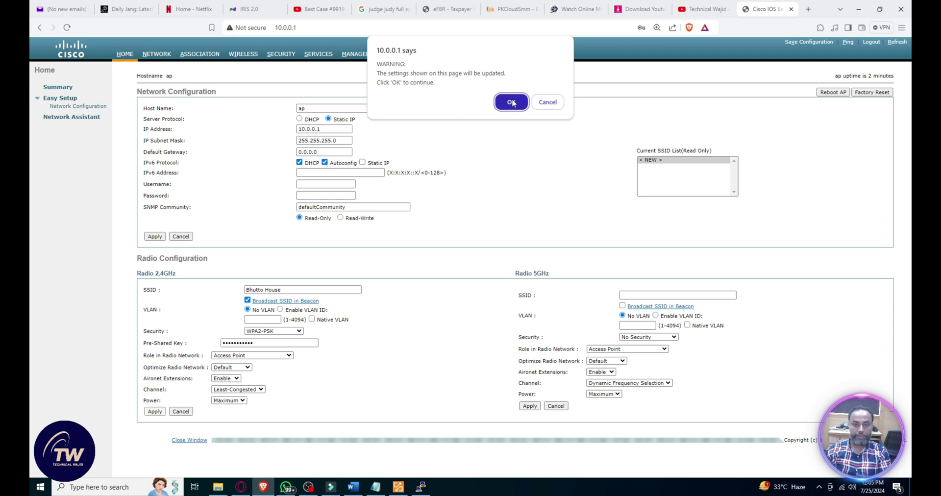
pyautogui.click(510, 101)
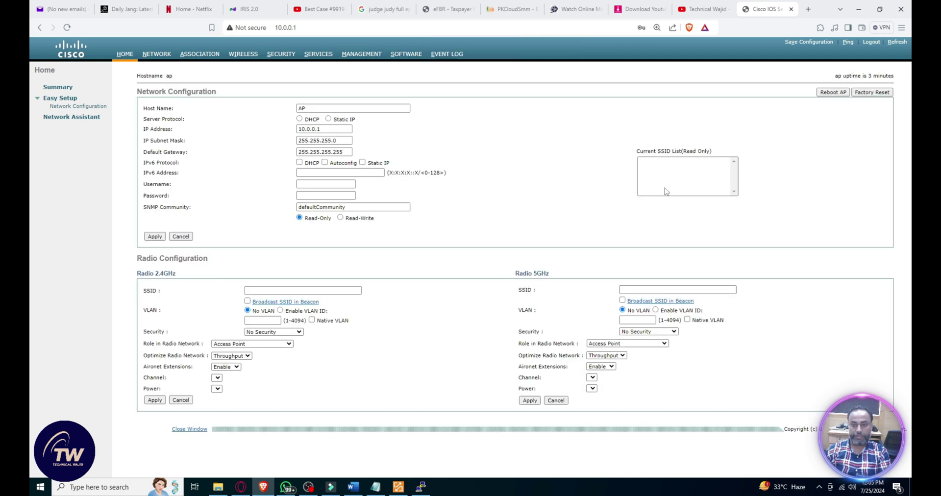
pyautogui.click(654, 167)
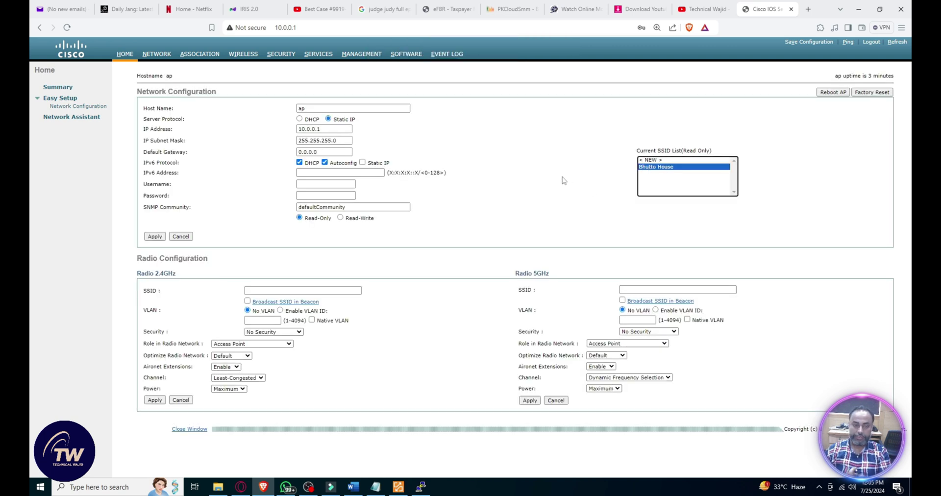
# Step: Go to the Radio0-802.11N 2.4GHz SETTINGS tab and choose Best Range data rates
pyautogui.click(59, 98)
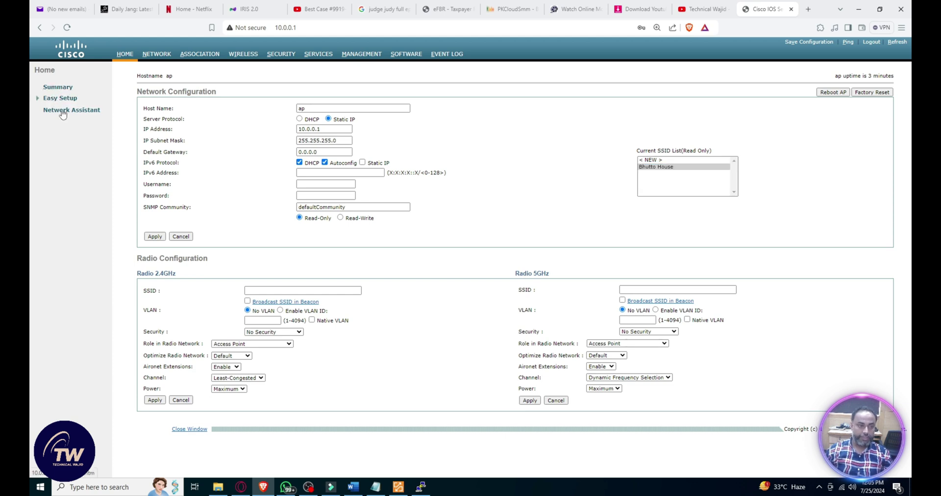
pyautogui.click(58, 88)
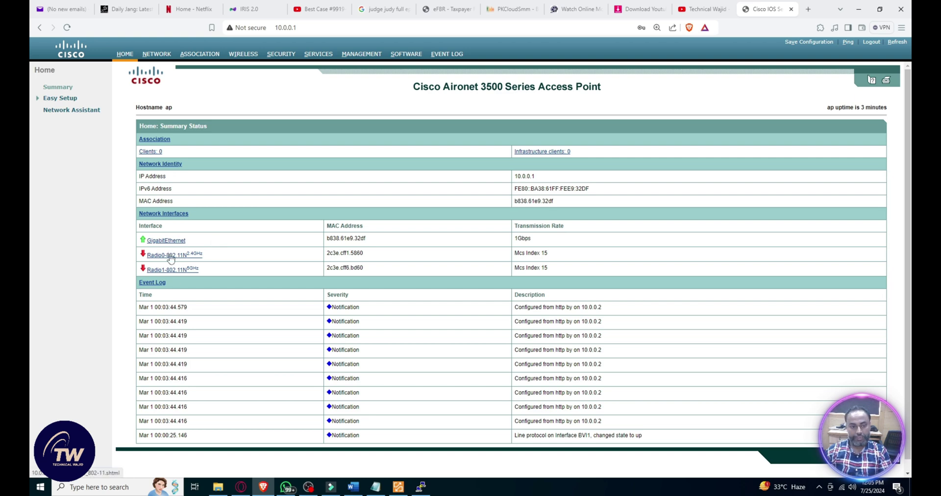
pyautogui.click(170, 254)
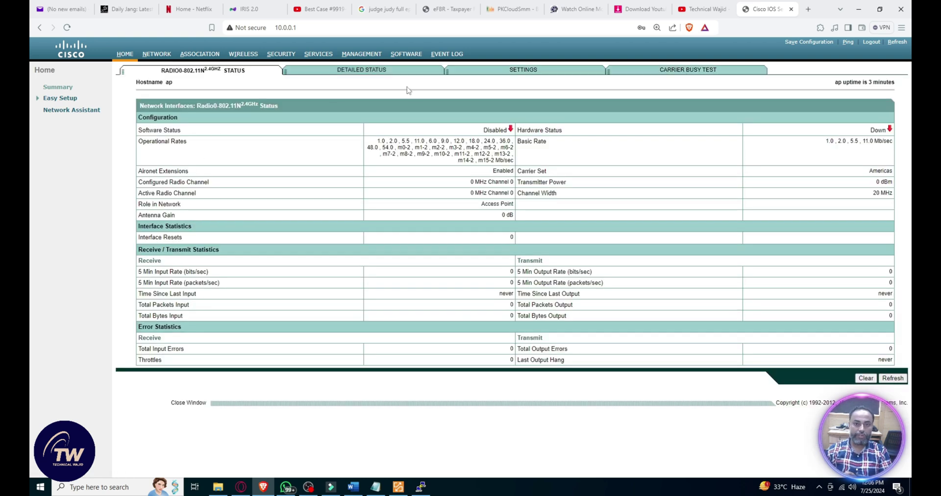
pyautogui.click(530, 75)
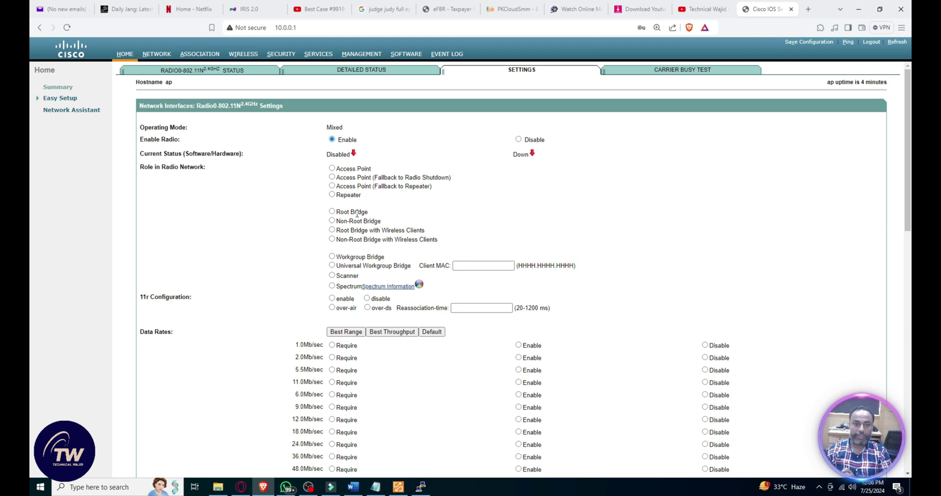
pyautogui.scroll(-3, 392, 255)
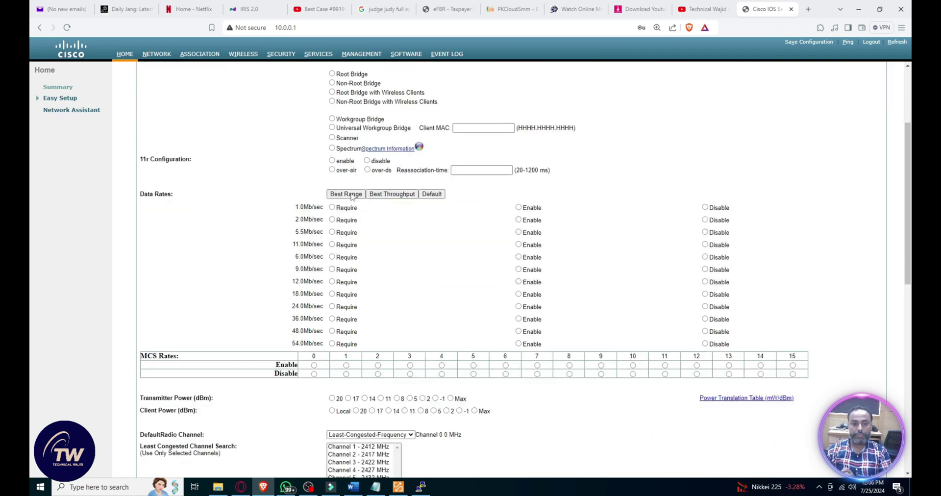
pyautogui.click(349, 197)
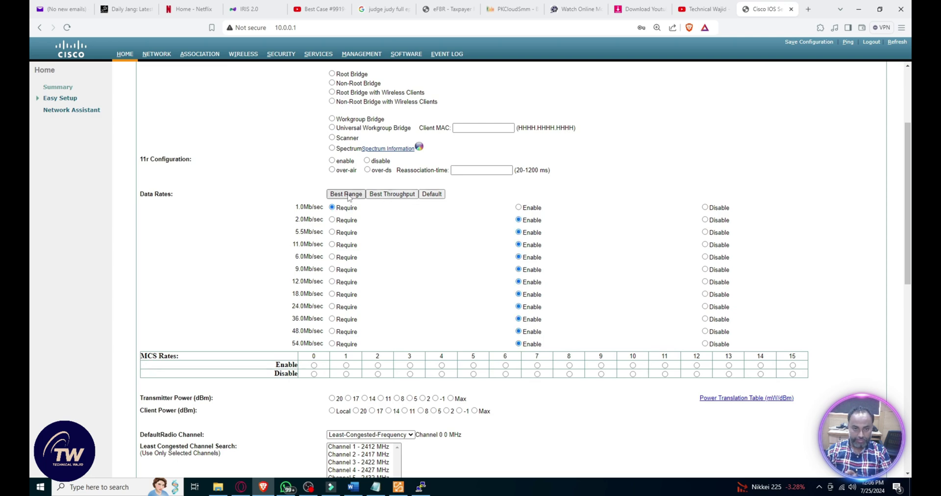
# Step: Keep Least Congested Frequency as the default channel and pick a channel for its search
pyautogui.scroll(-6, 389, 250)
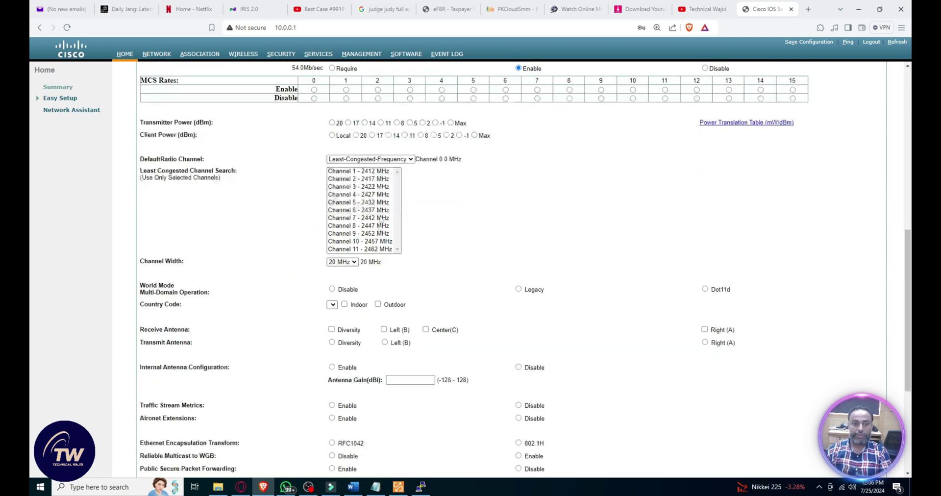
pyautogui.click(370, 160)
pyautogui.click(372, 168)
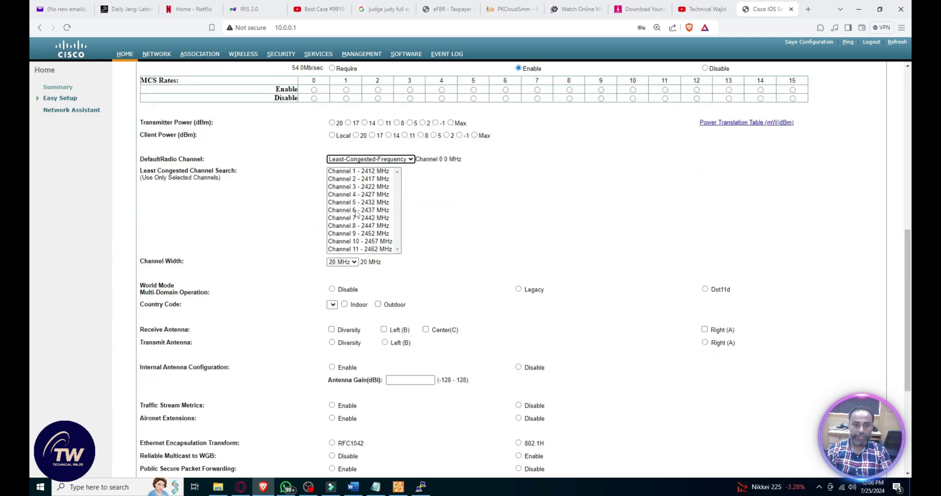
pyautogui.click(355, 195)
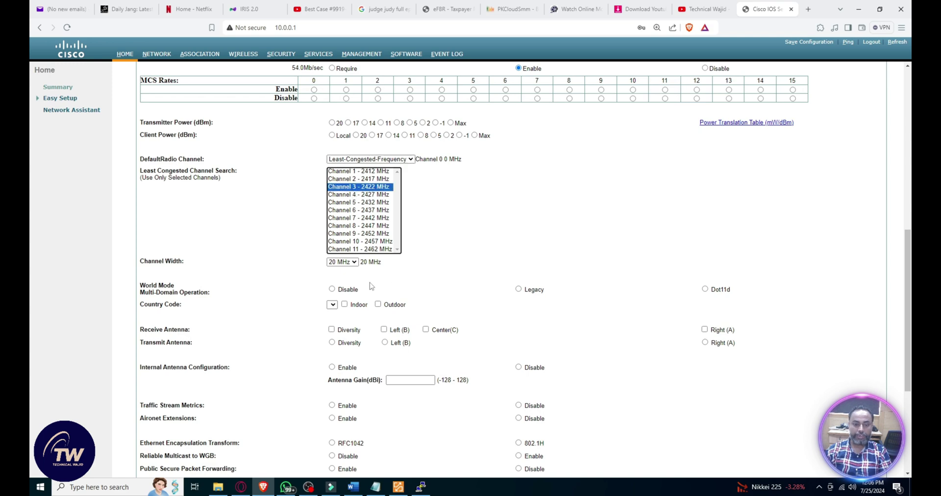
pyautogui.scroll(-3, 428, 259)
pyautogui.click(420, 242)
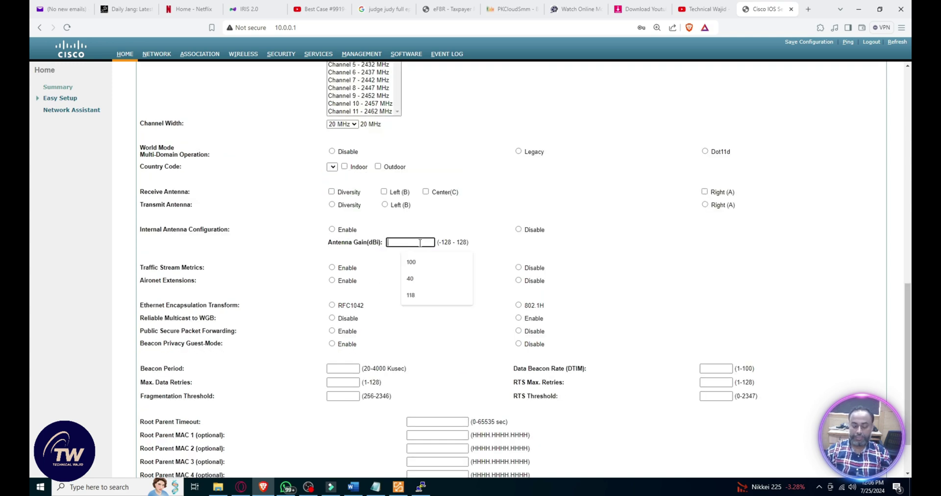
# Step: Set the default channel to Channel 3 - 2422 MHz and antenna gain to 128
pyautogui.scroll(5, 406, 231)
pyautogui.click(366, 251)
pyautogui.click(366, 282)
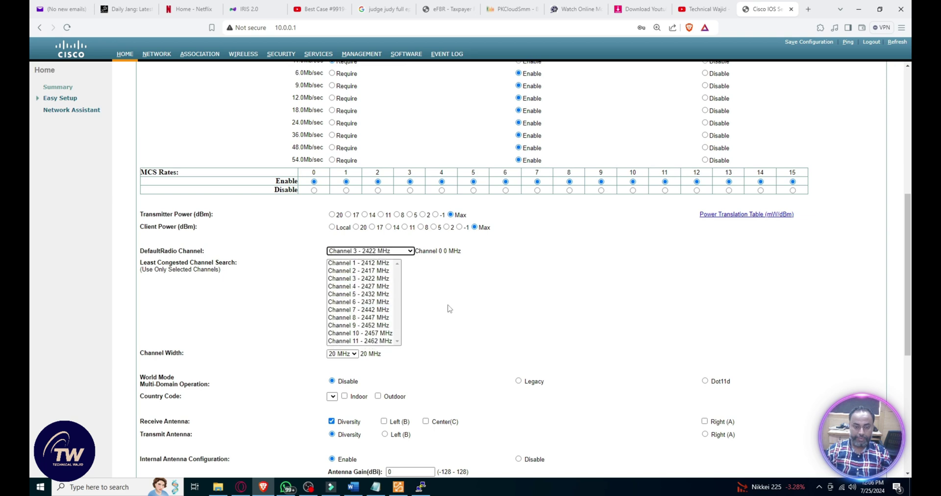
pyautogui.scroll(-4, 441, 311)
pyautogui.doubleClick(405, 288)
pyautogui.write('1')
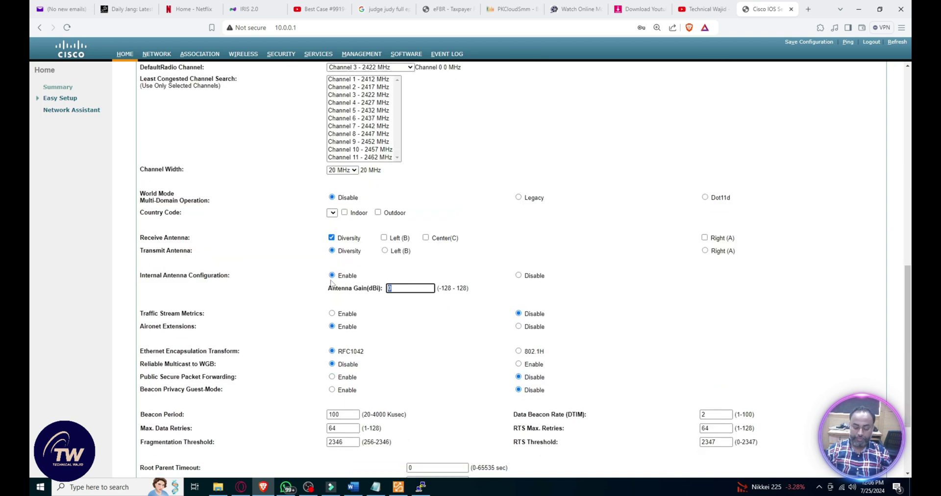
pyautogui.write('28')
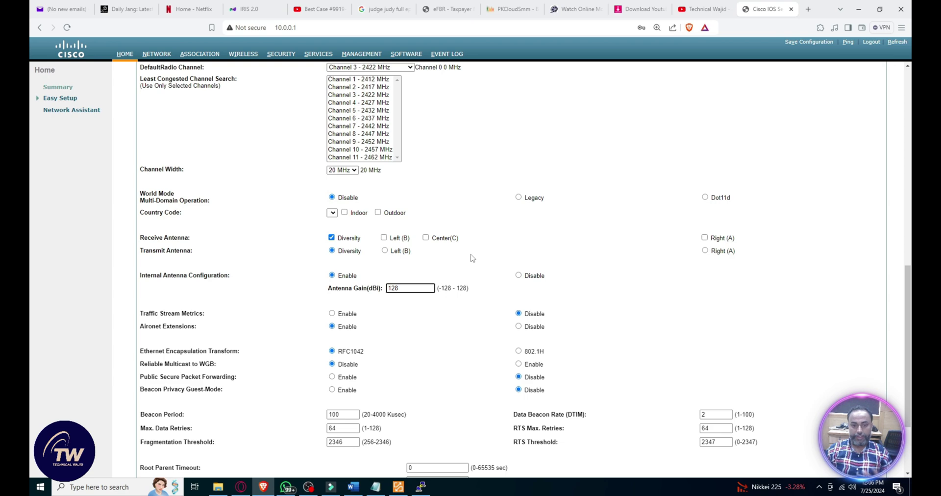
pyautogui.click(437, 296)
# Step: Mark the country code as indoor, dismiss the World Mode error, then apply and confirm
pyautogui.scroll(-3, 436, 296)
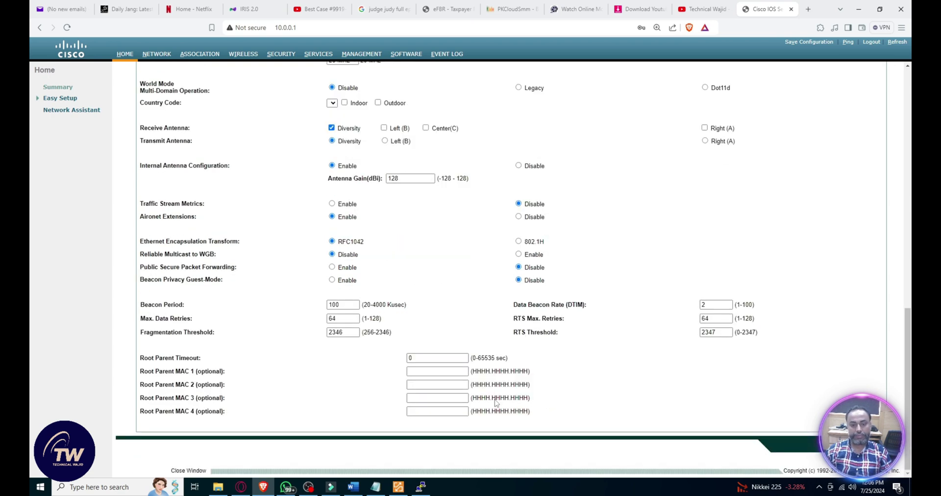
pyautogui.scroll(1, 406, 233)
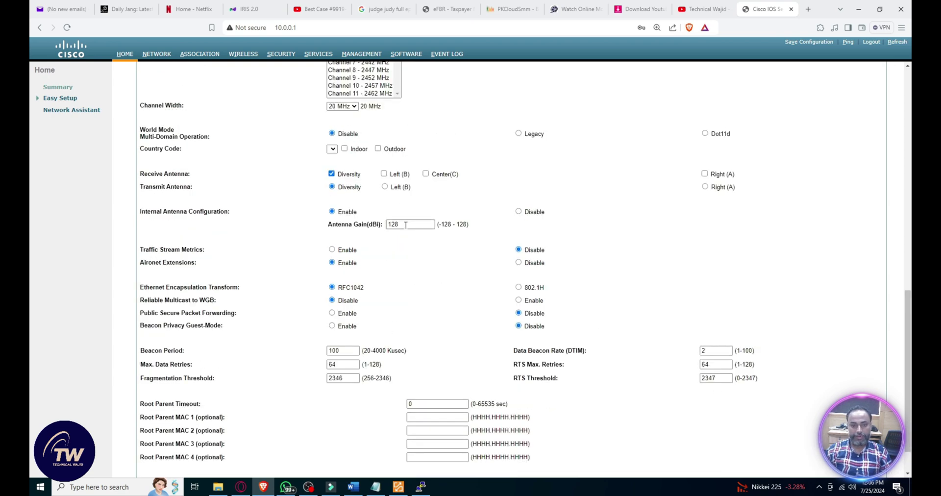
pyautogui.scroll(3, 407, 224)
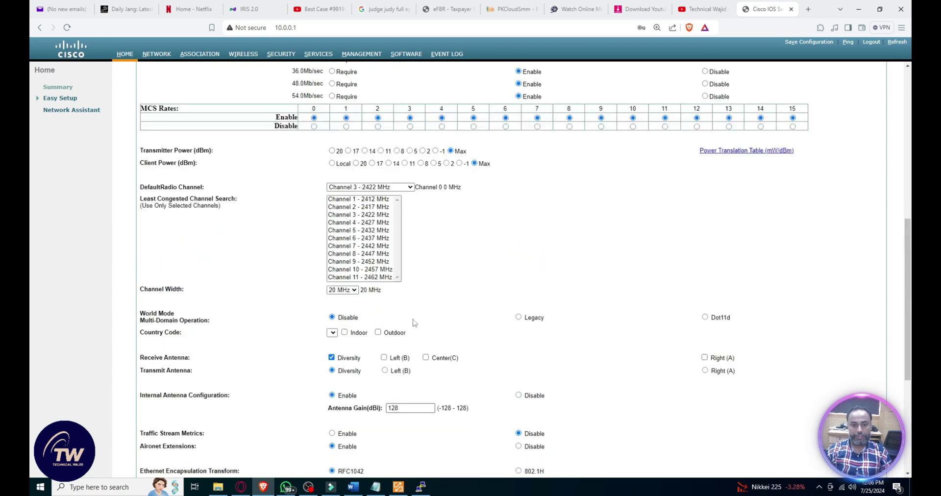
pyautogui.click(345, 333)
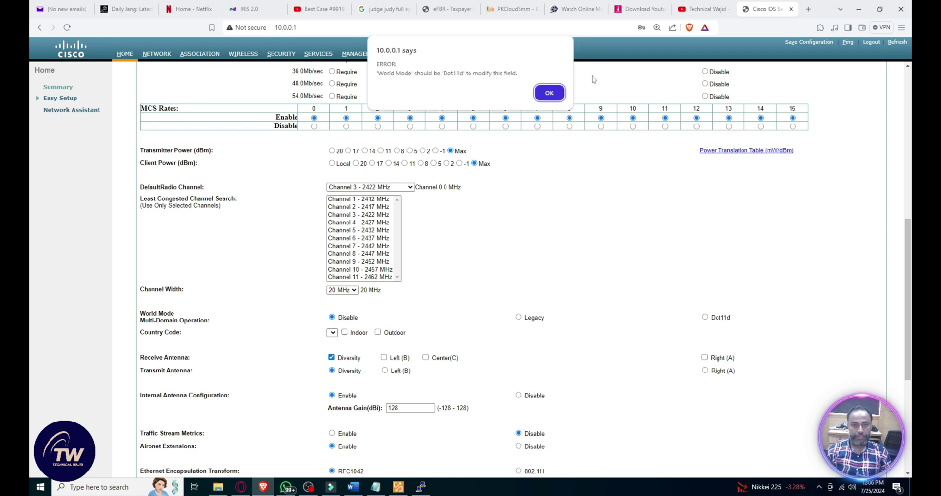
pyautogui.click(552, 99)
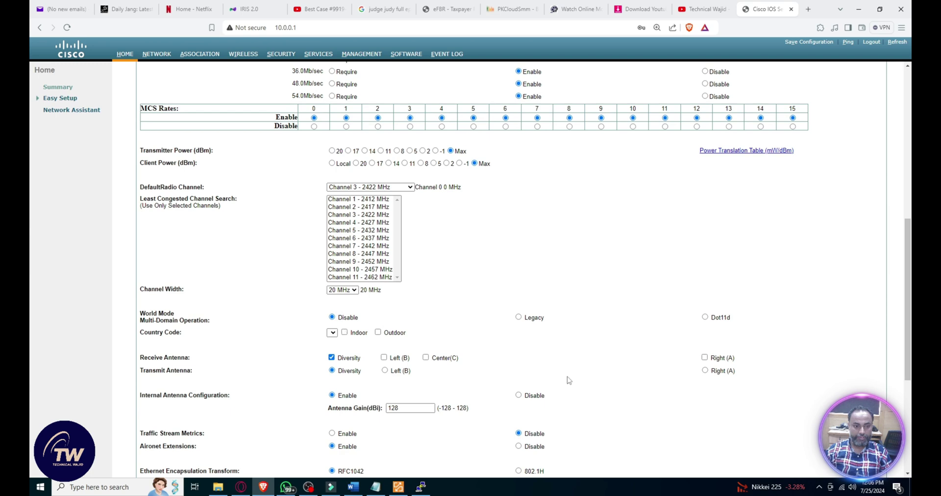
pyautogui.scroll(-2, 579, 385)
pyautogui.scroll(-1, 405, 333)
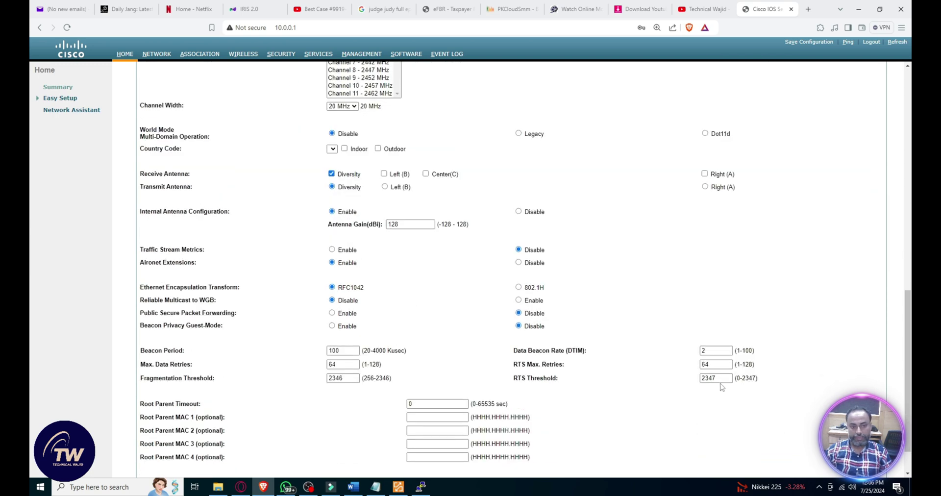
pyautogui.scroll(-1, 449, 358)
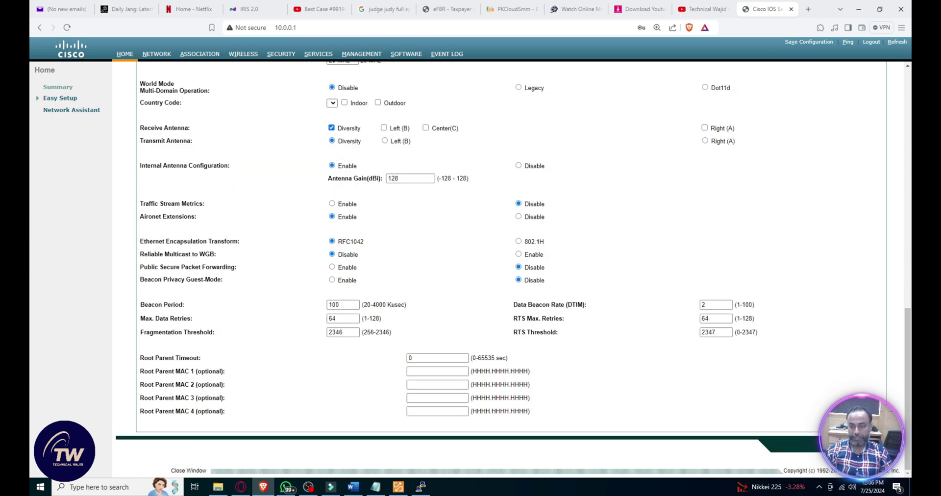
pyautogui.click(508, 101)
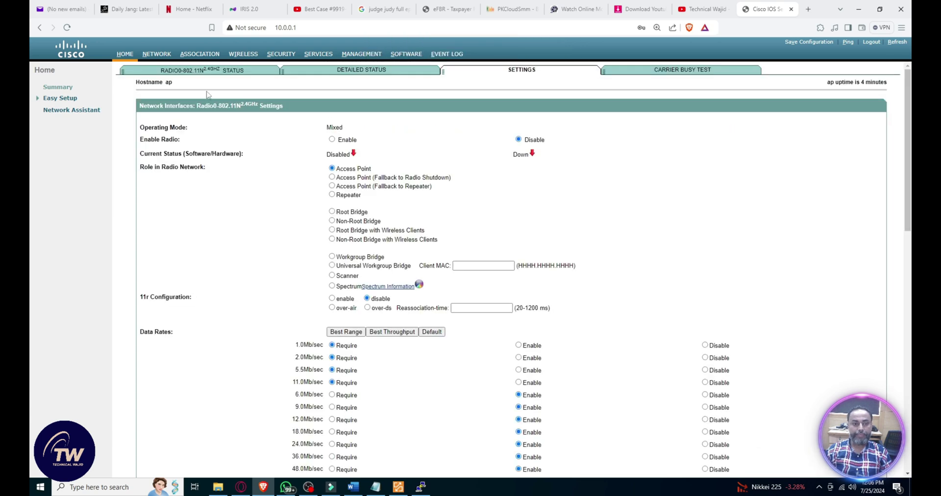
pyautogui.click(60, 87)
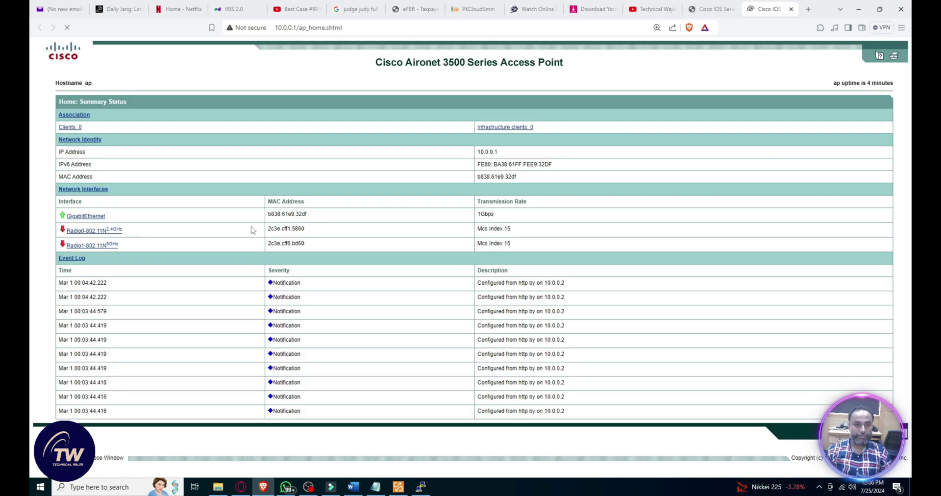
pyautogui.click(322, 30)
pyautogui.press('Return')
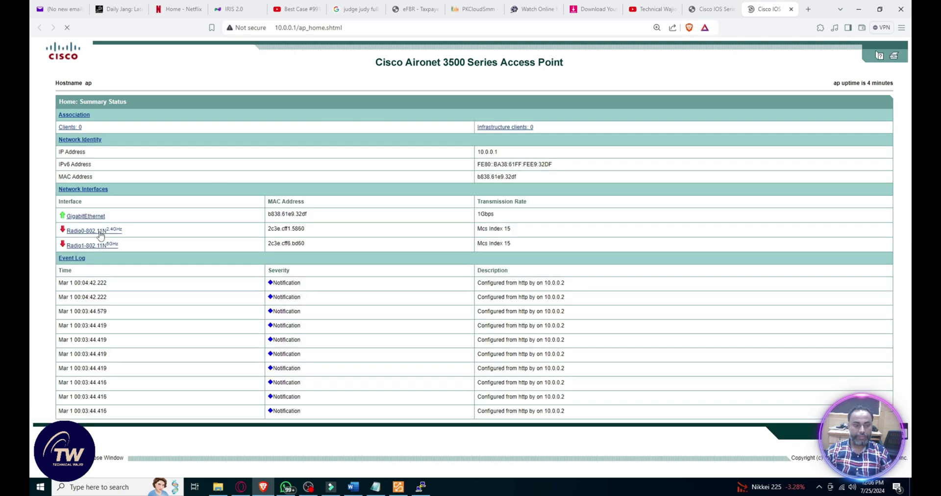
pyautogui.click(101, 231)
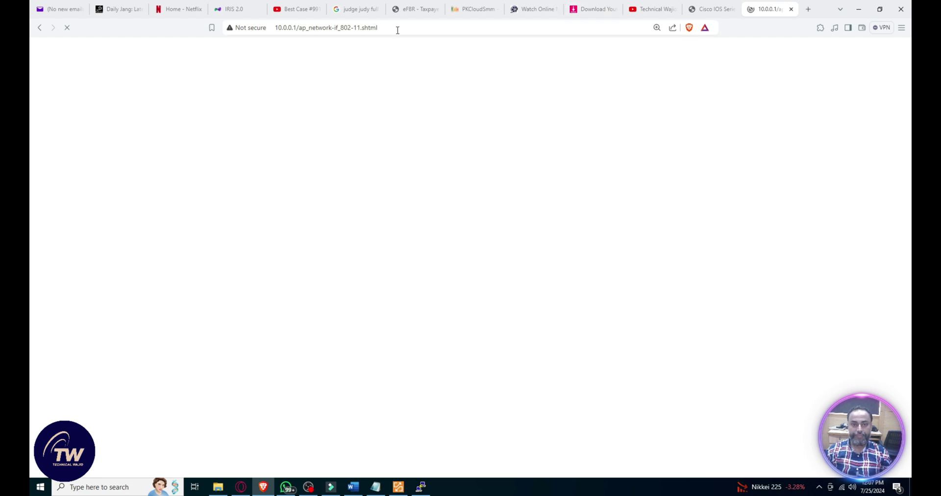
pyautogui.click(706, 8)
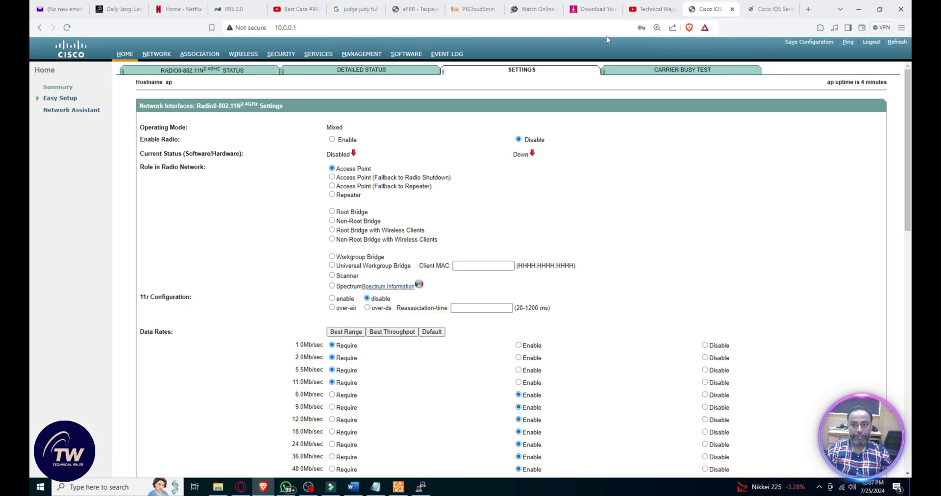
# Step: Enable the 2.4 GHz radio on default Channel 1 - 2412 MHz, resubmit antenna gain, and confirm the warning
pyautogui.click(332, 140)
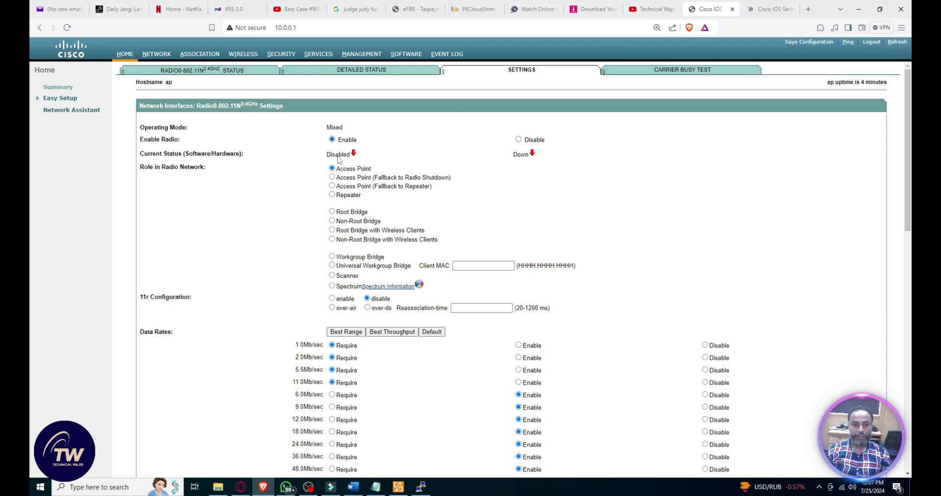
pyautogui.scroll(-3, 400, 223)
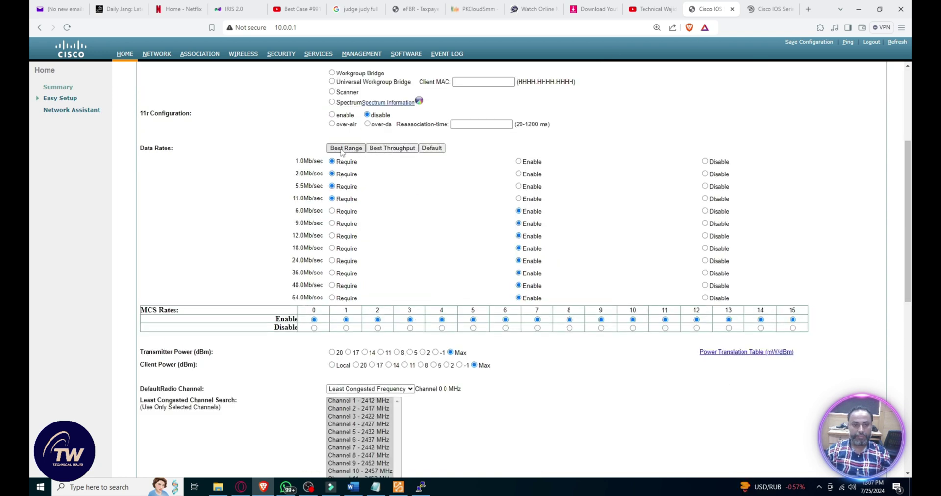
pyautogui.scroll(-5, 471, 307)
pyautogui.click(371, 113)
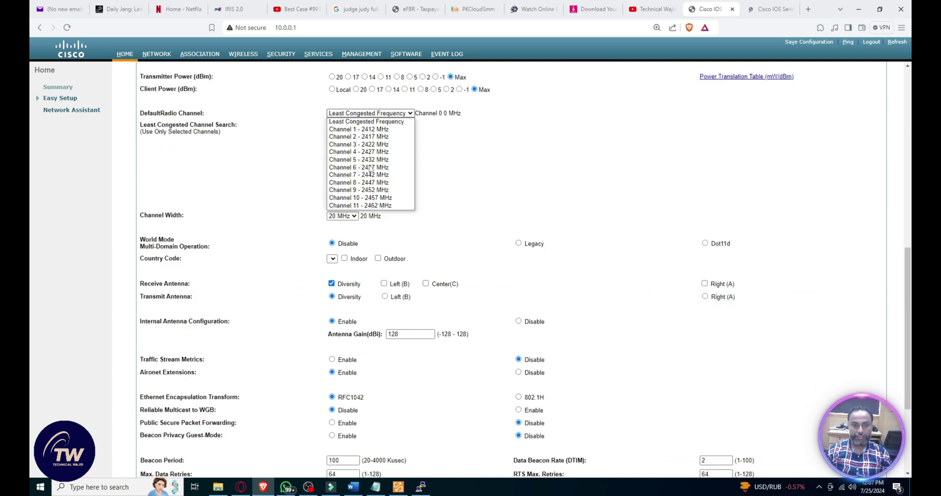
pyautogui.click(363, 128)
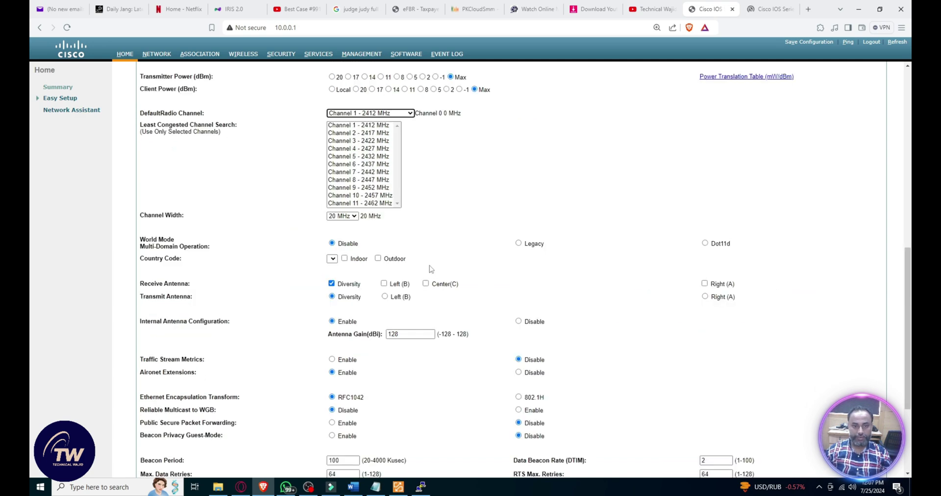
pyautogui.scroll(-3, 497, 350)
pyautogui.click(416, 180)
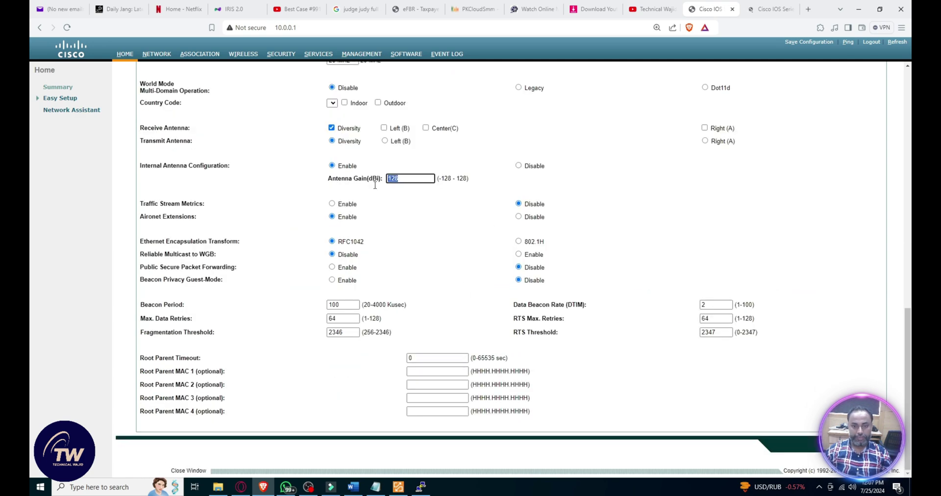
pyautogui.press('Return')
pyautogui.click(509, 100)
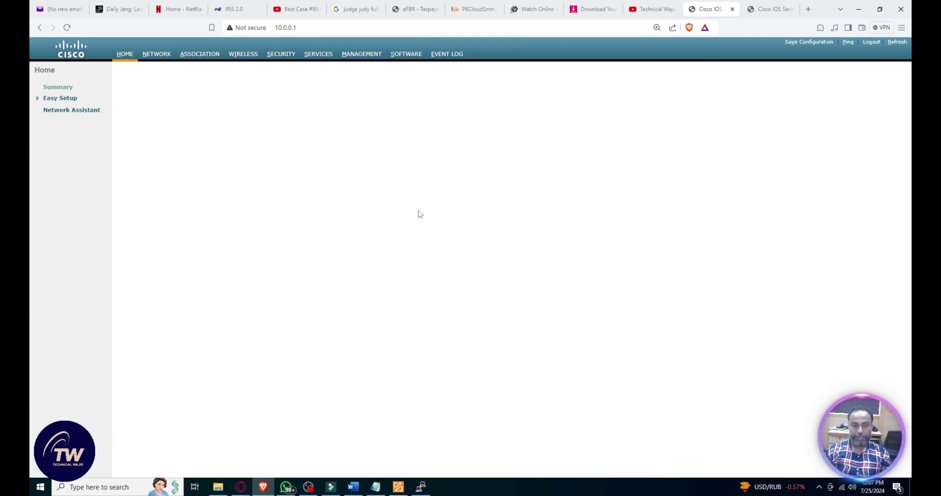
# Step: Verify Radio0 is up on the Summary page, check the laptop's Wi-Fi list, and compare the radio settings and summary tabs
pyautogui.click(68, 87)
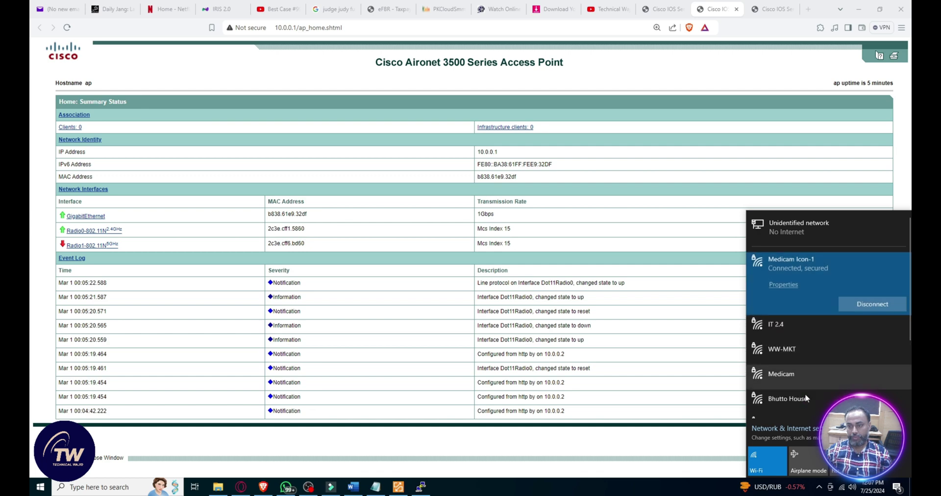
pyautogui.scroll(-1, 805, 396)
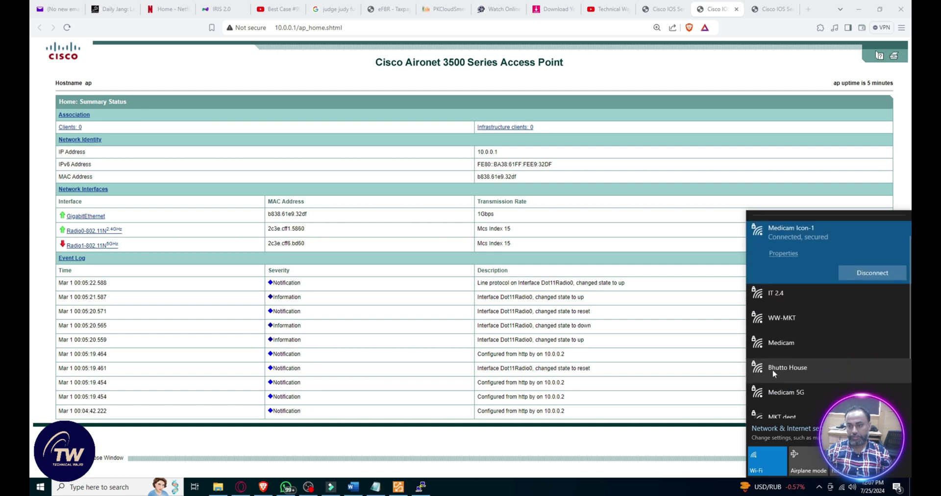
pyautogui.click(814, 371)
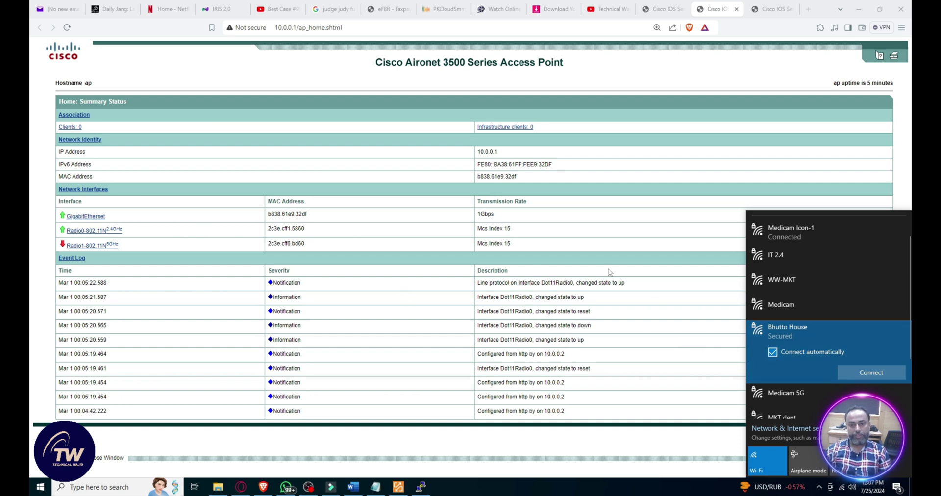
pyautogui.click(594, 343)
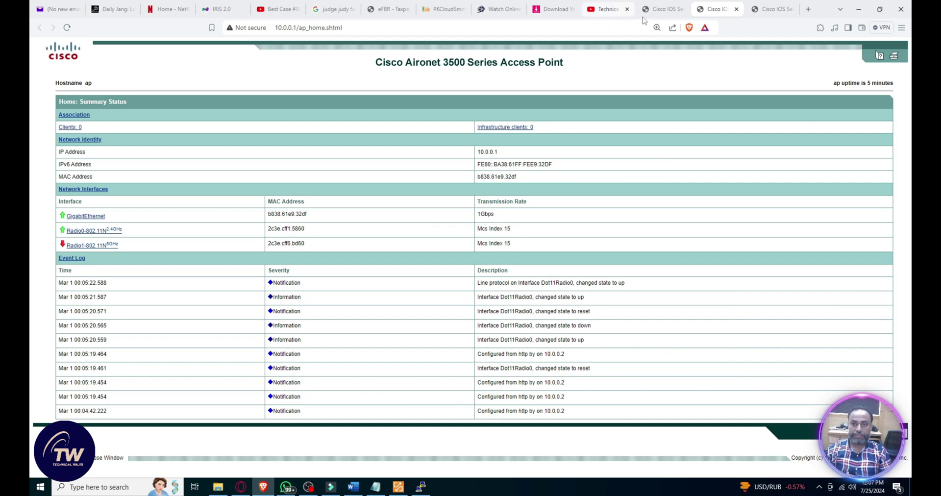
pyautogui.click(662, 9)
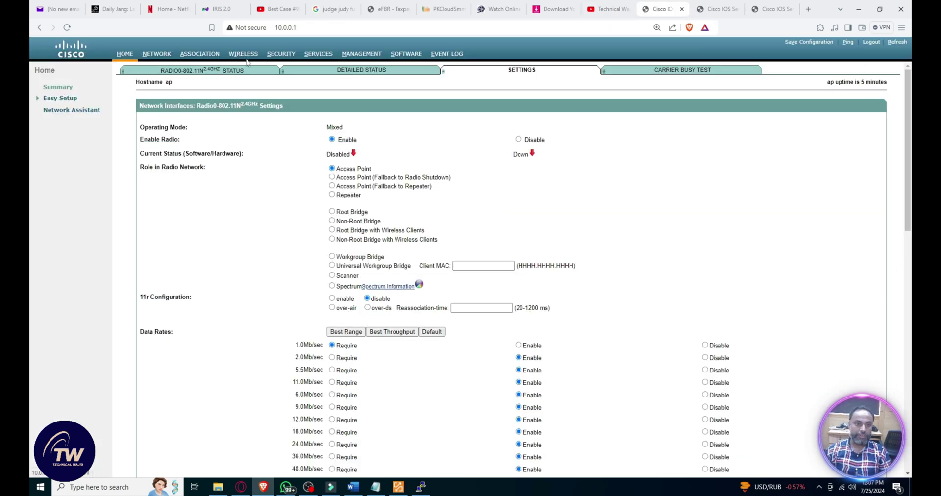
pyautogui.hotkey('ctrl', 'Tab')
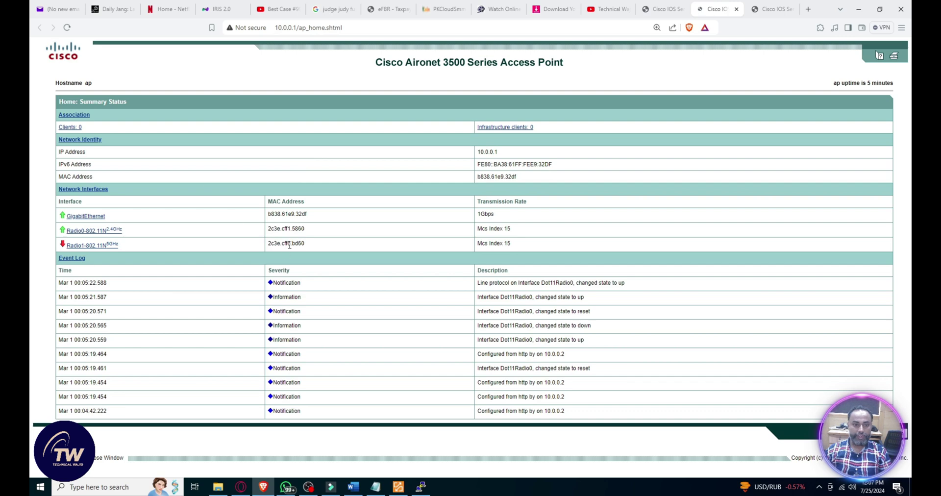